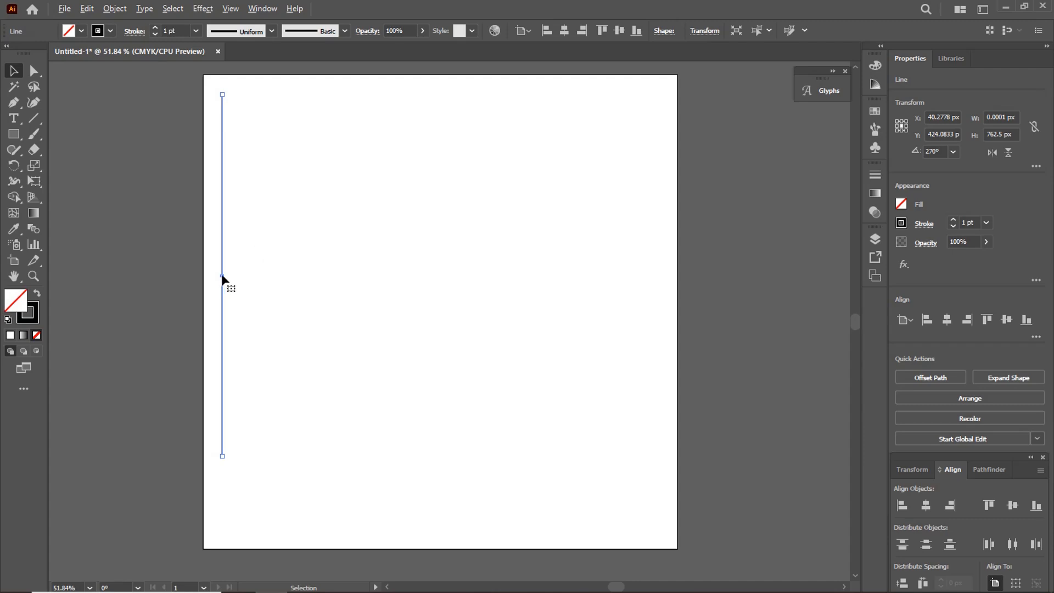
- Duplicate the vertical line about 21 px to the right and repeat the copy to make sixteen evenly spaced lines
left_click_drag(223, 279, 230, 280)
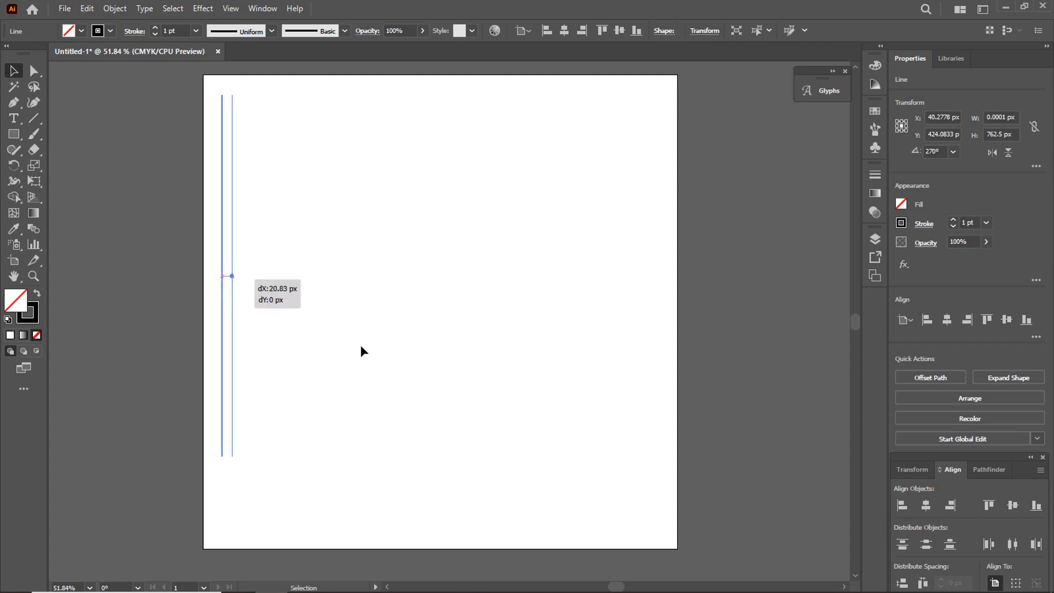
left_click_drag(361, 350, 360, 350)
key("a")
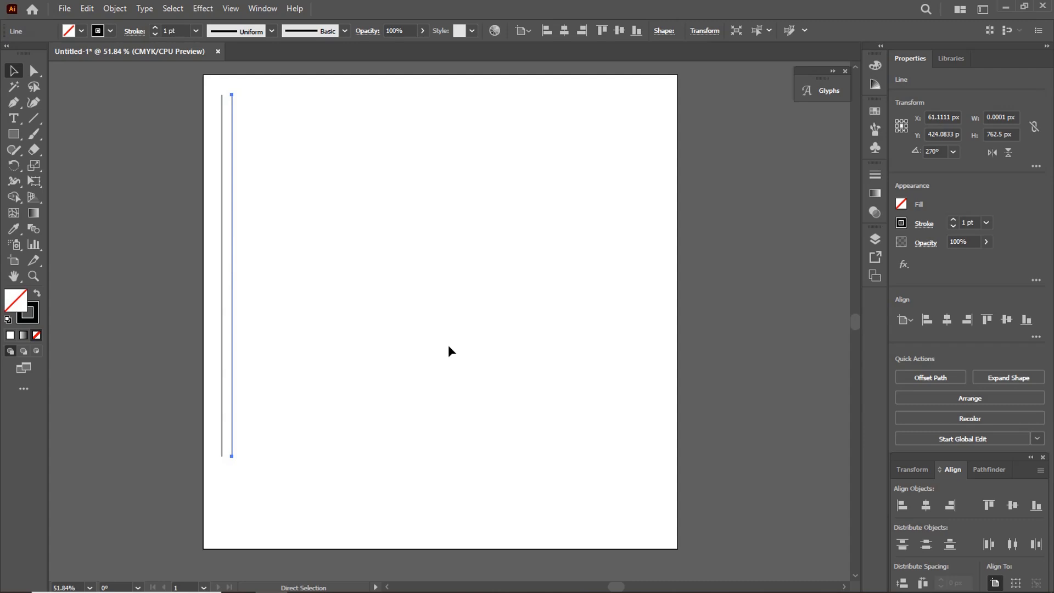
key("ctrl+d")
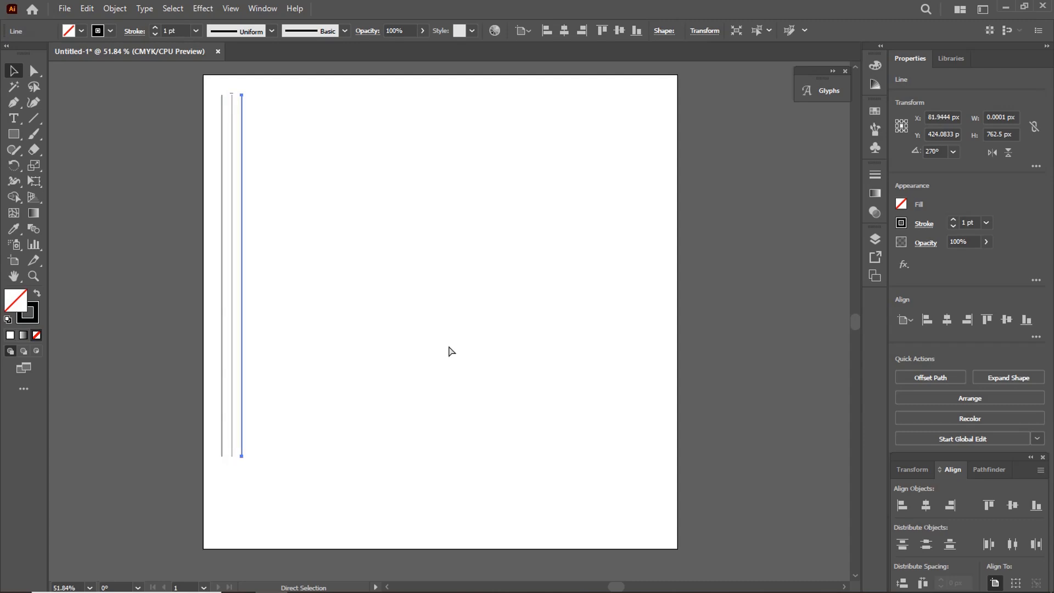
key("ctrl+d")
key("ctrl+d")
key("ctrl+d")
key("ctrl+d")
key("ctrl+d")
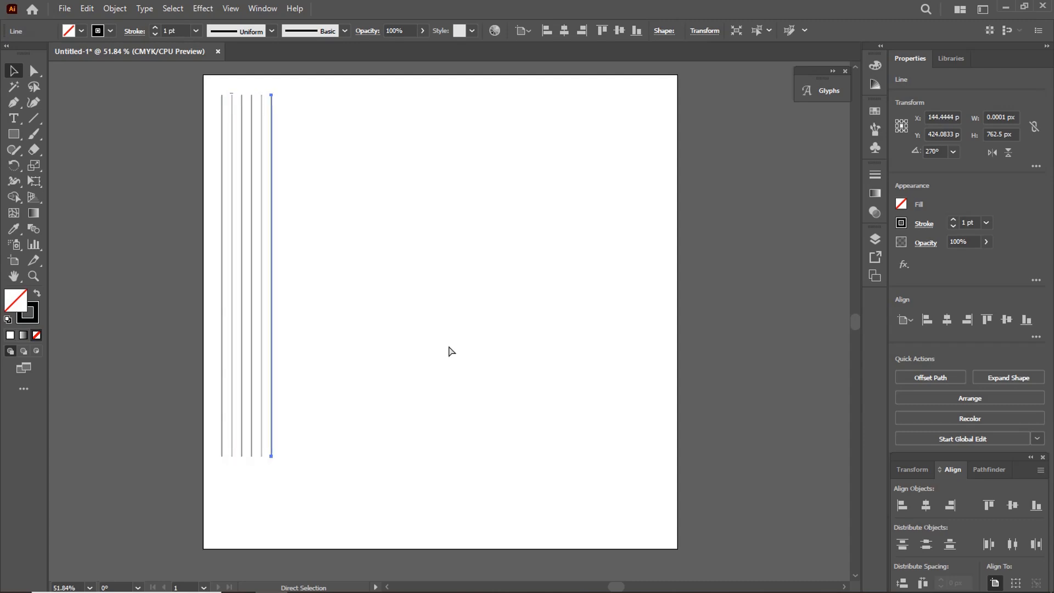
key("ctrl+d")
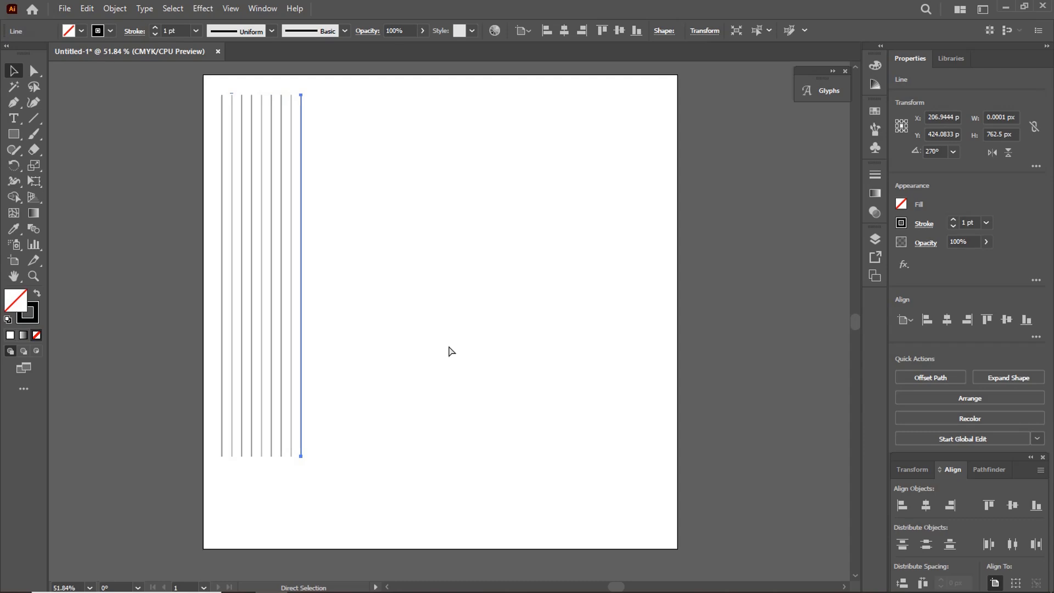
key("ctrl+d")
key("ctrl+d")
key("ctrl+d")
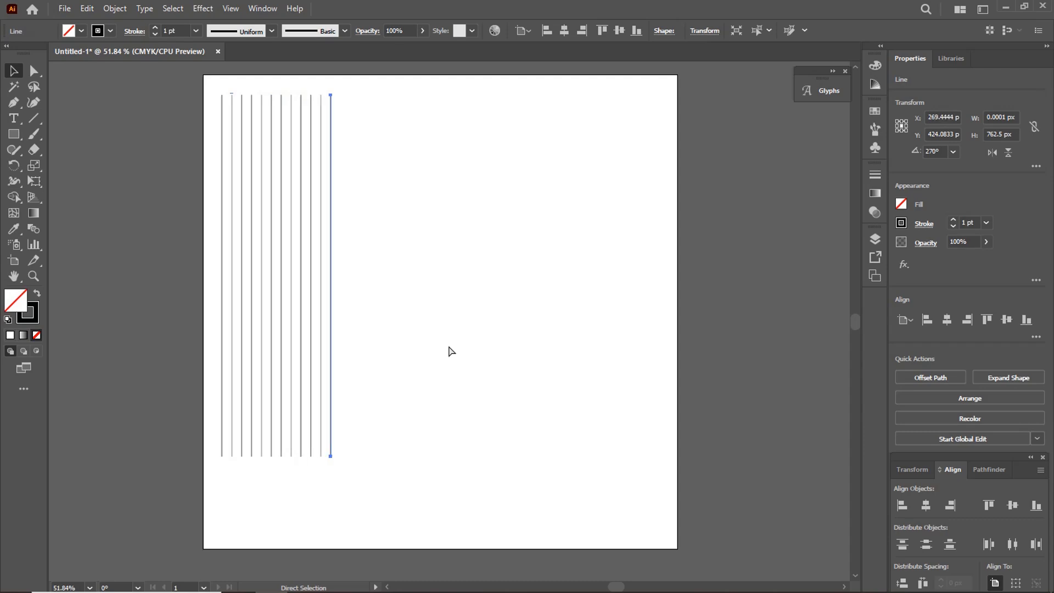
key("ctrl+d")
key("ctrl+d")
key("ctrl+d")
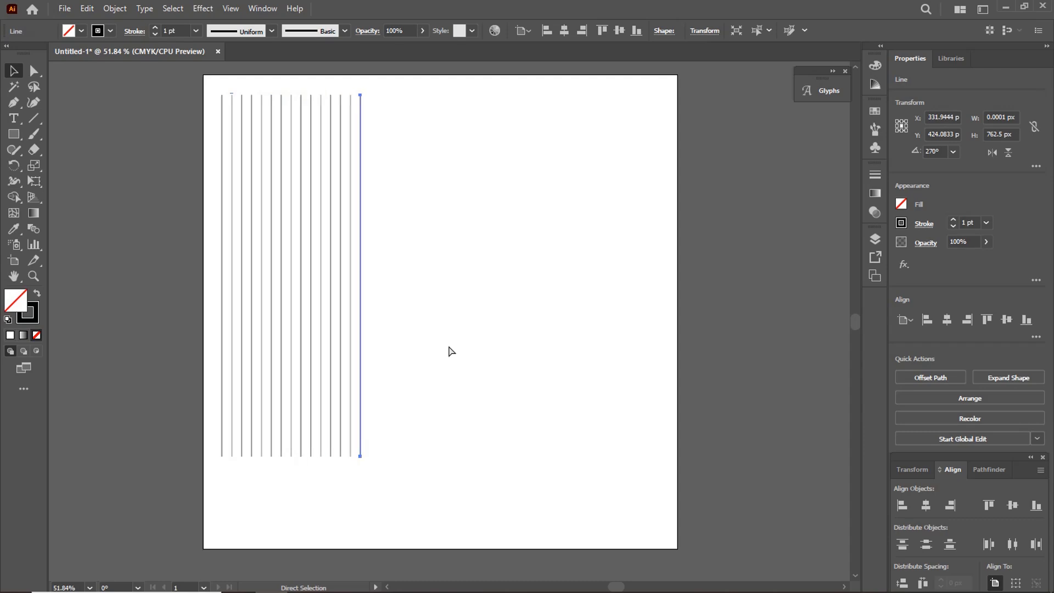
key("ctrl+d")
- Group all the vertical lines and centre the group horizontally and vertically on the artboard
left_click_drag(532, 196, 144, 375)
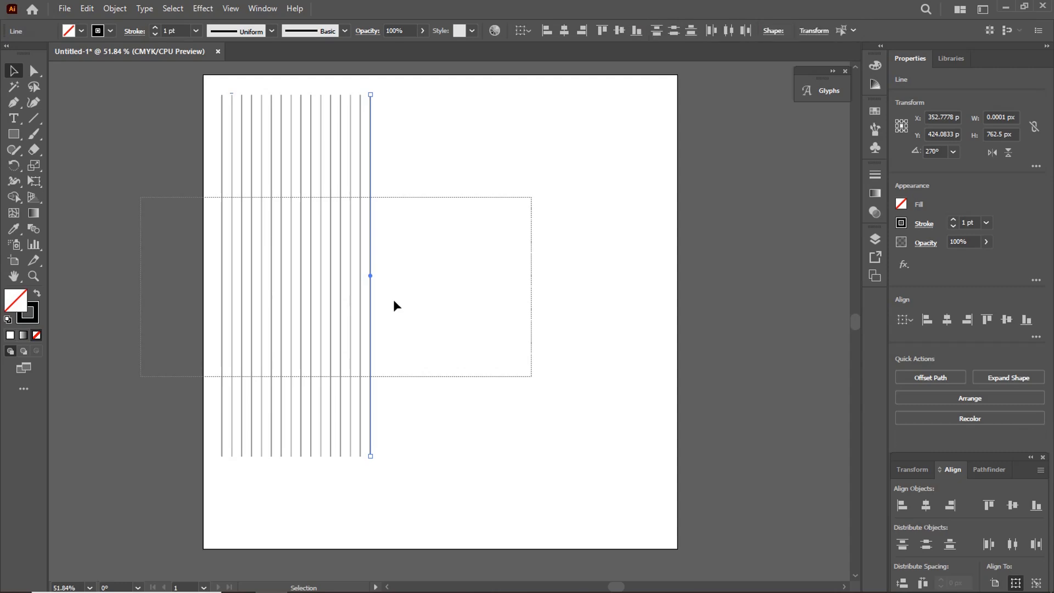
right_click(364, 276)
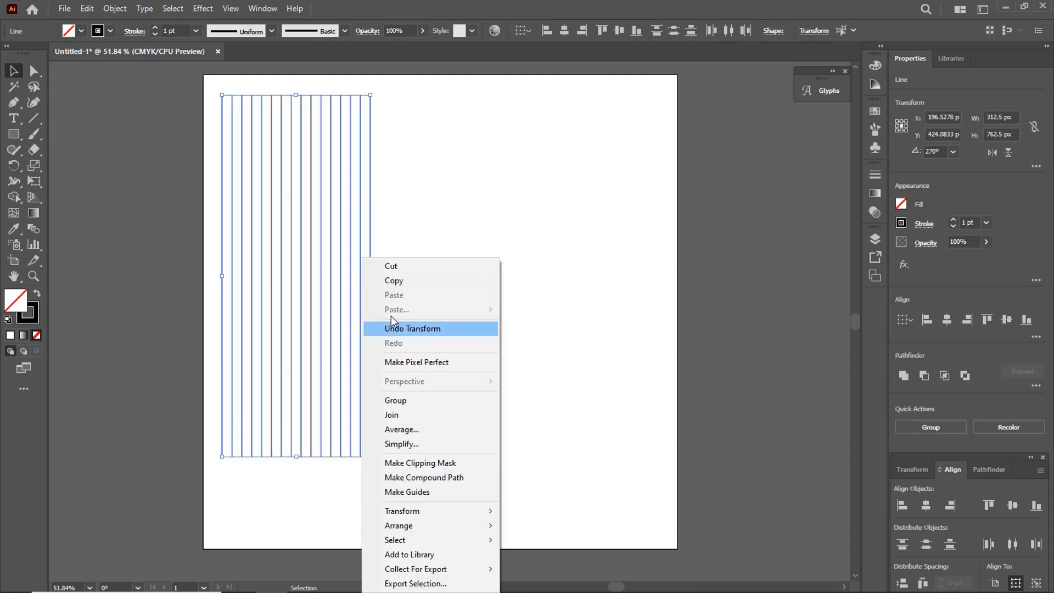
left_click(397, 401)
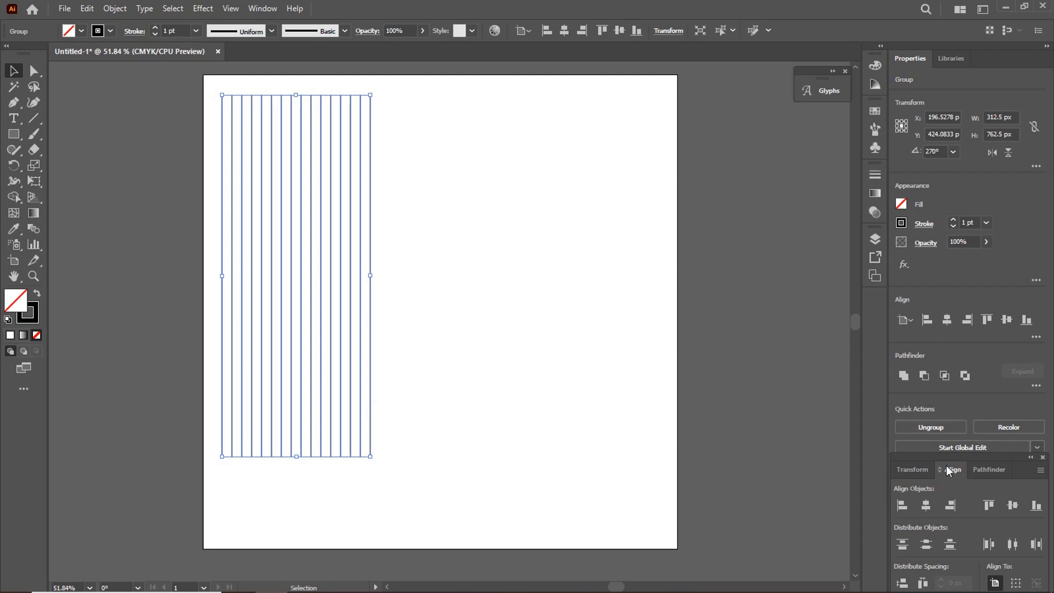
left_click(924, 507)
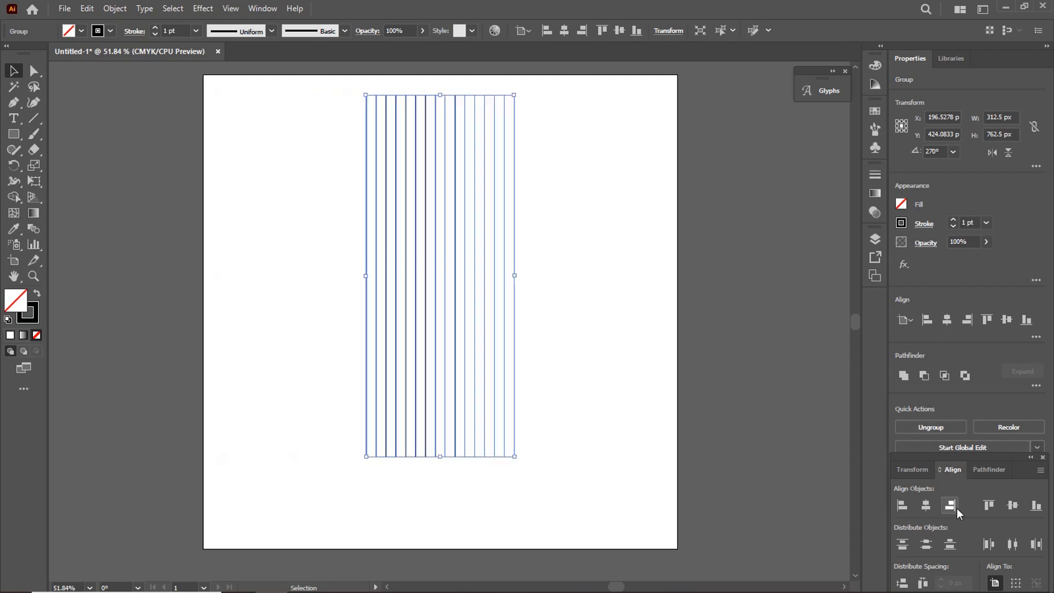
left_click(1015, 505)
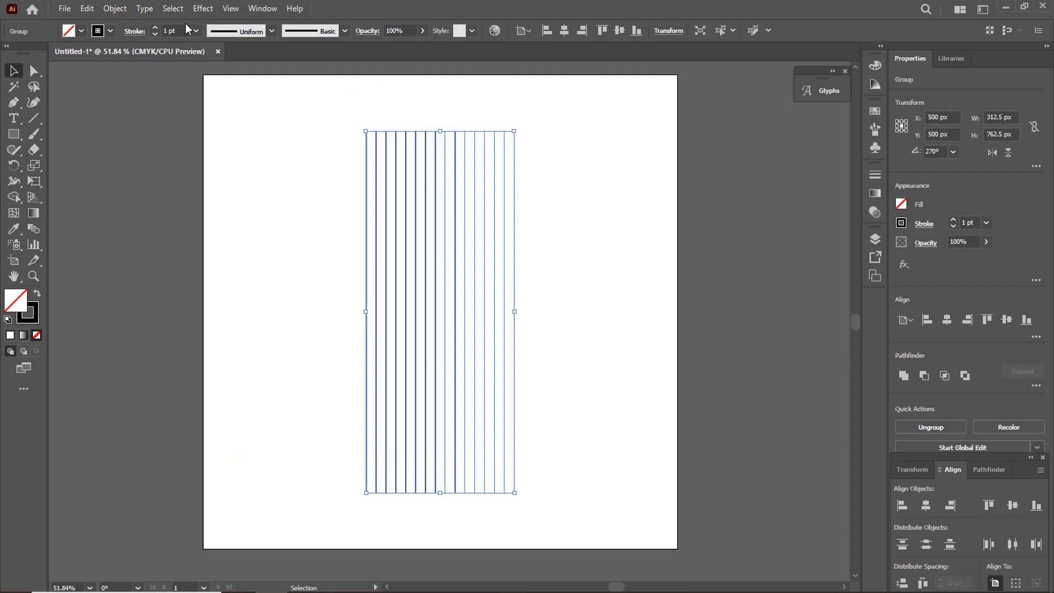
left_click(257, 9)
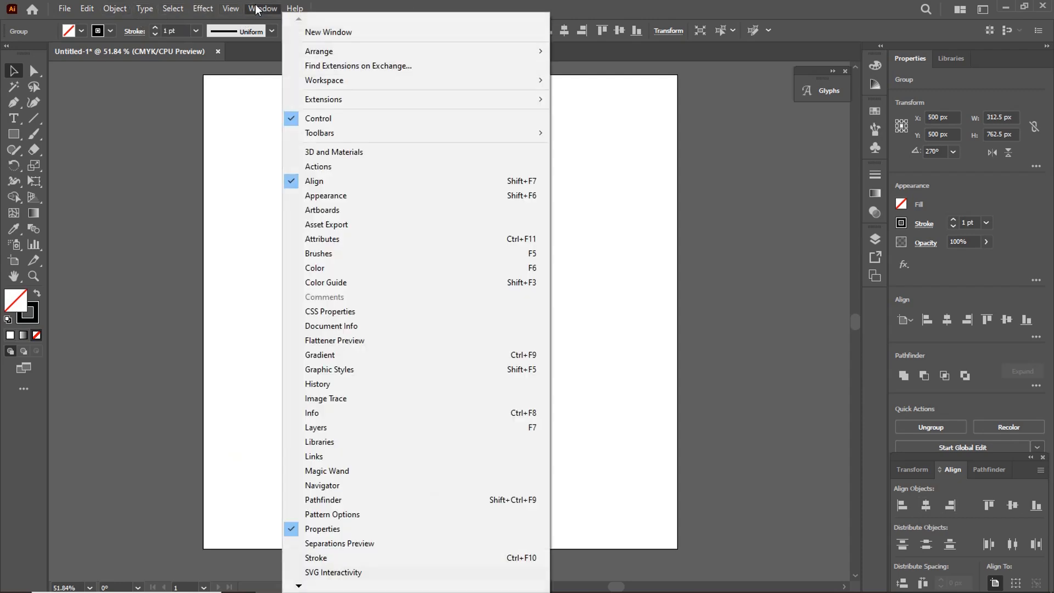
left_click(310, 181)
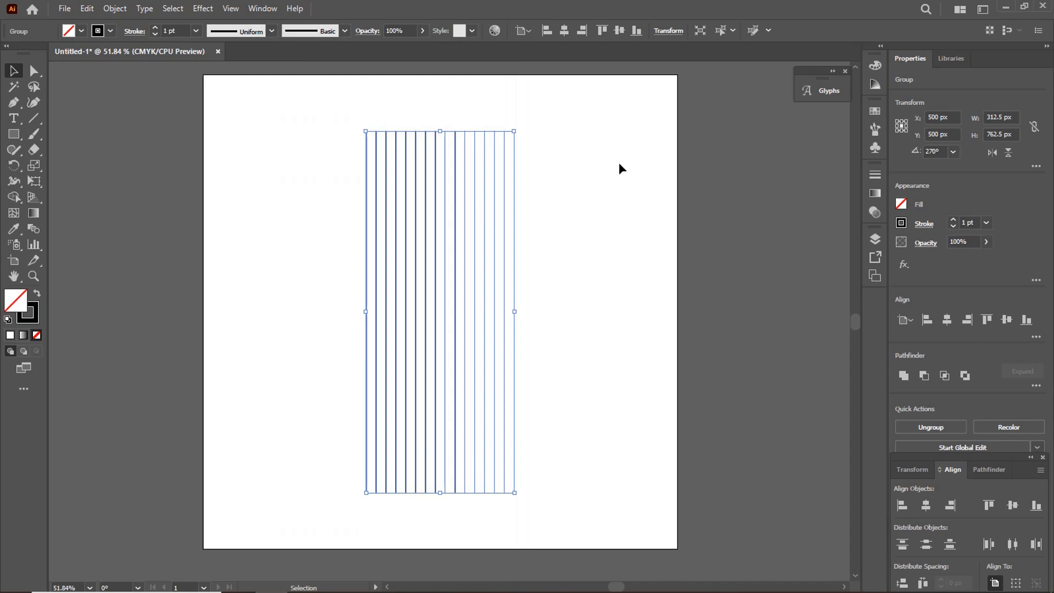
- Copy the line group, paste it in place and set the copy's rotation to 330°
left_click(520, 177)
right_click(459, 153)
left_click(487, 172)
right_click(466, 147)
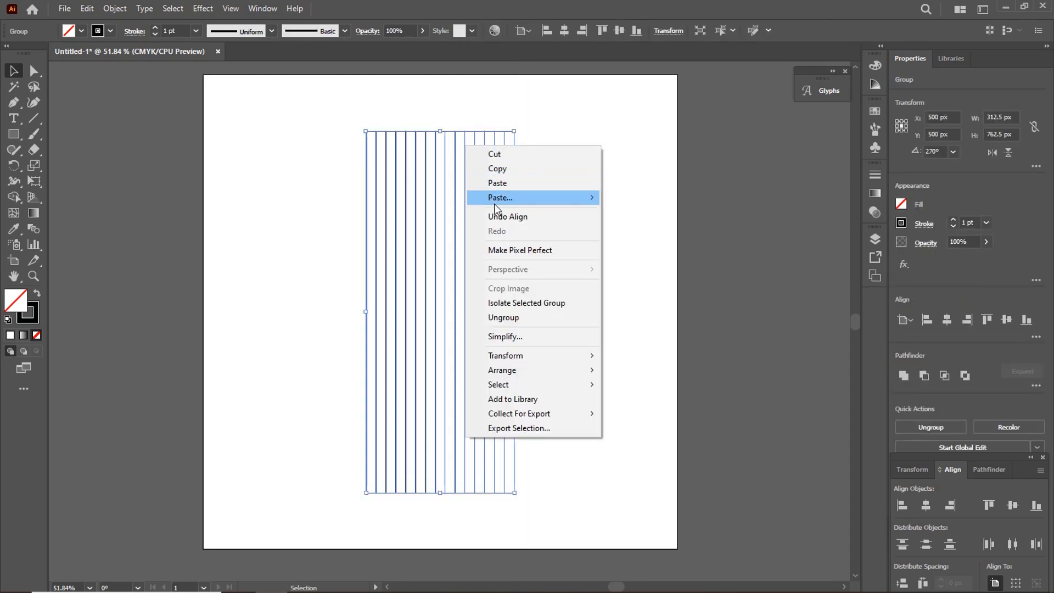
mouse_move(494, 198)
left_click(624, 227)
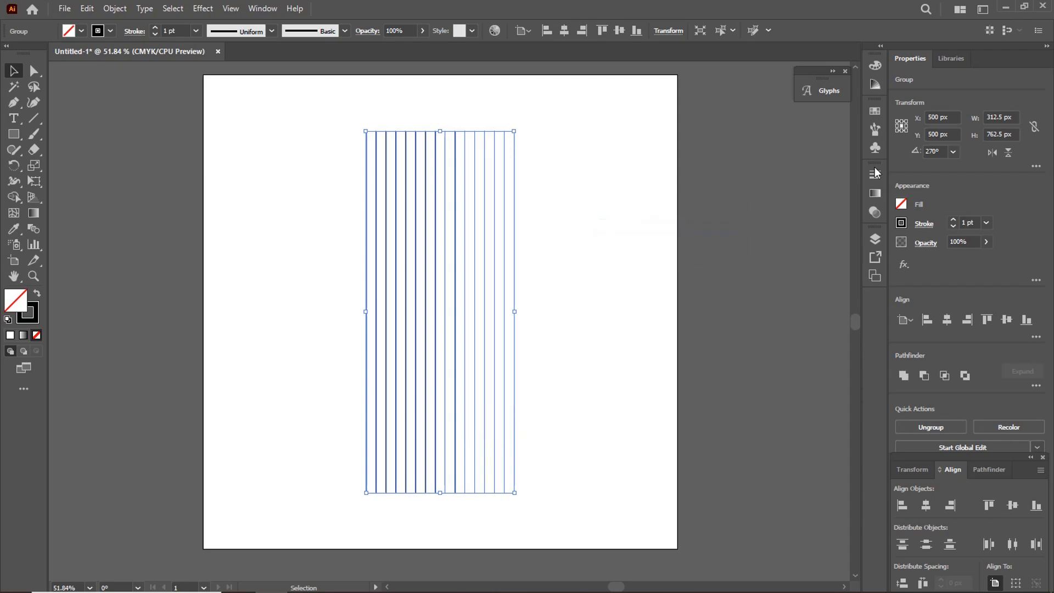
left_click(941, 151)
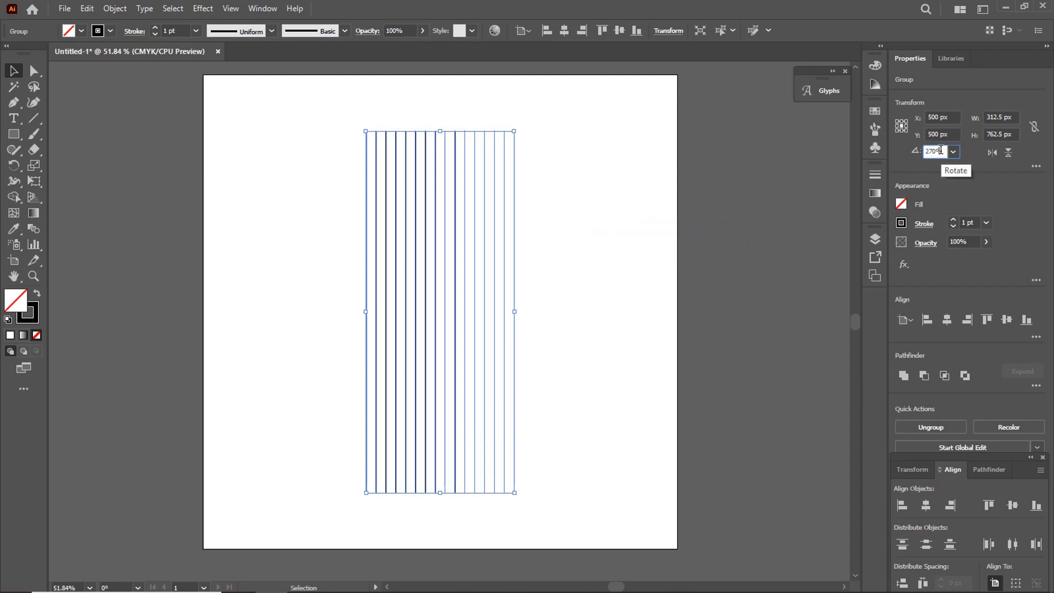
left_click_drag(940, 151, 913, 157)
key("Return")
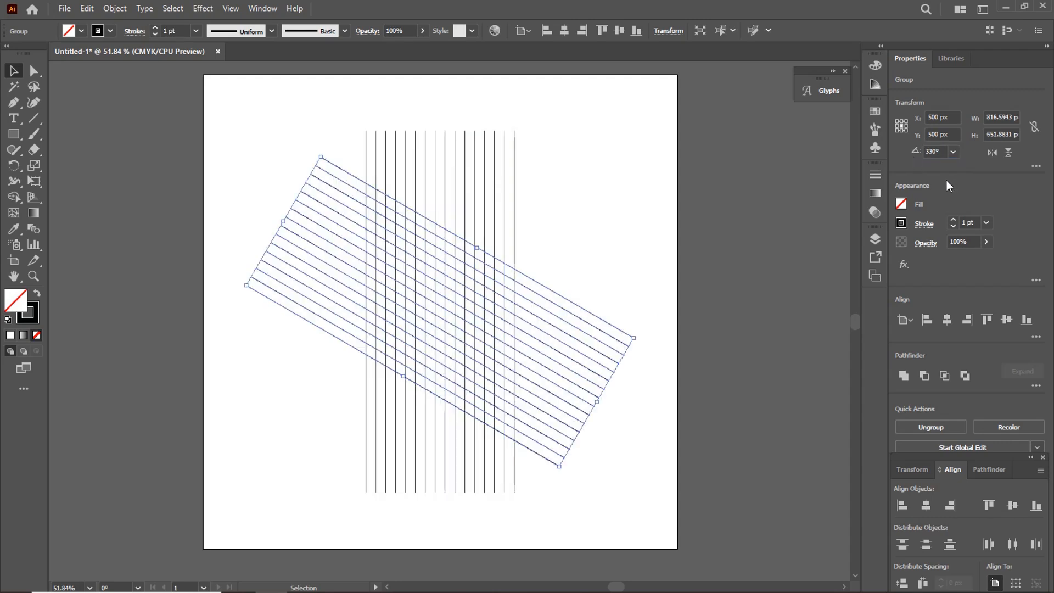
- Create a reflected copy of the slanted line group across the vertical axis
right_click(560, 296)
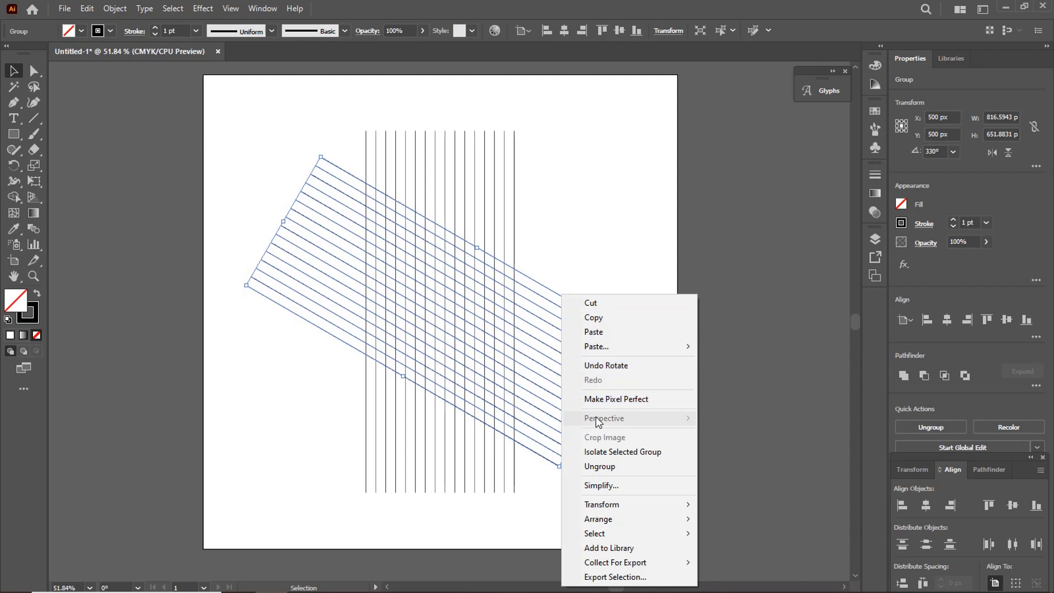
mouse_move(603, 506)
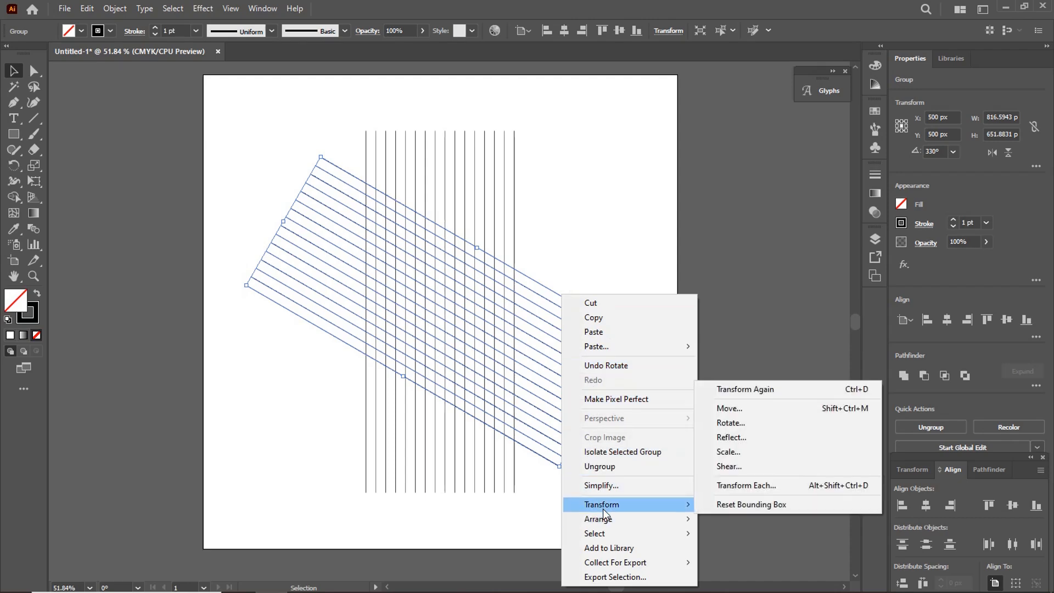
left_click(742, 436)
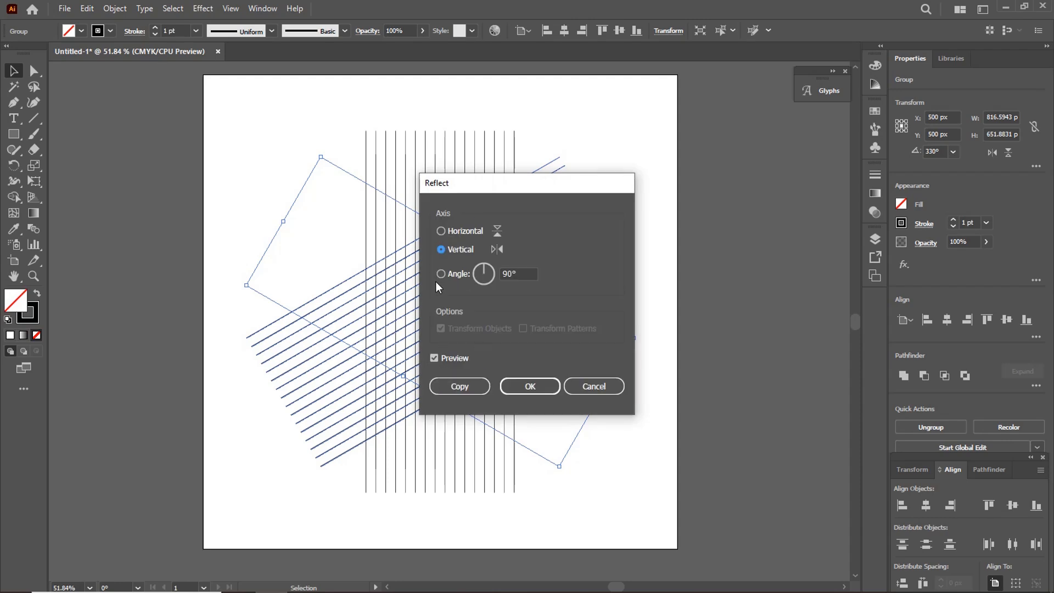
left_click(474, 385)
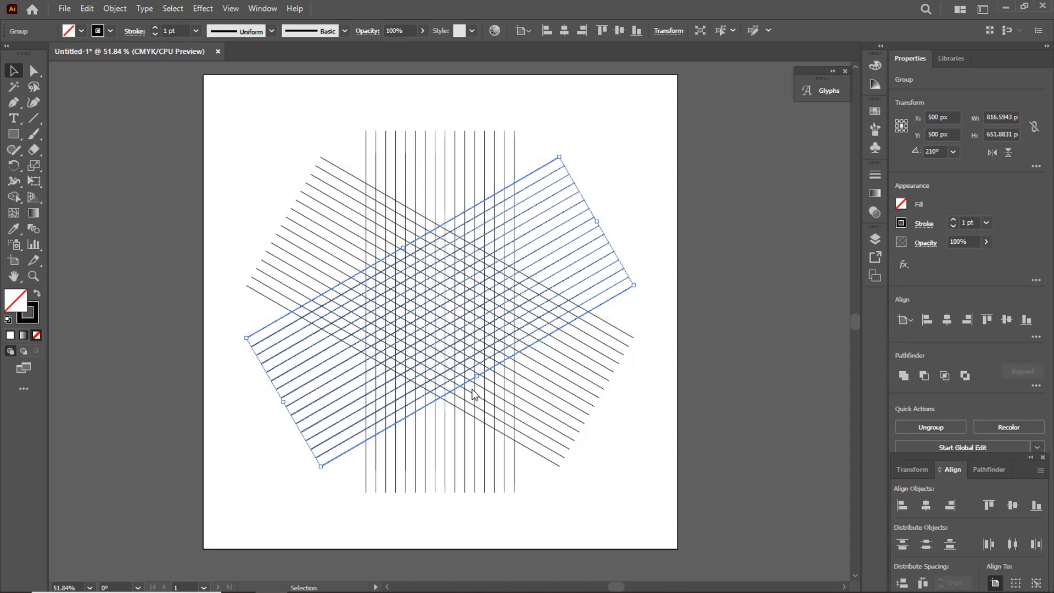
- Copy the vertical line group, paste it in place and set the copy's rotation to 0°
left_click(513, 135)
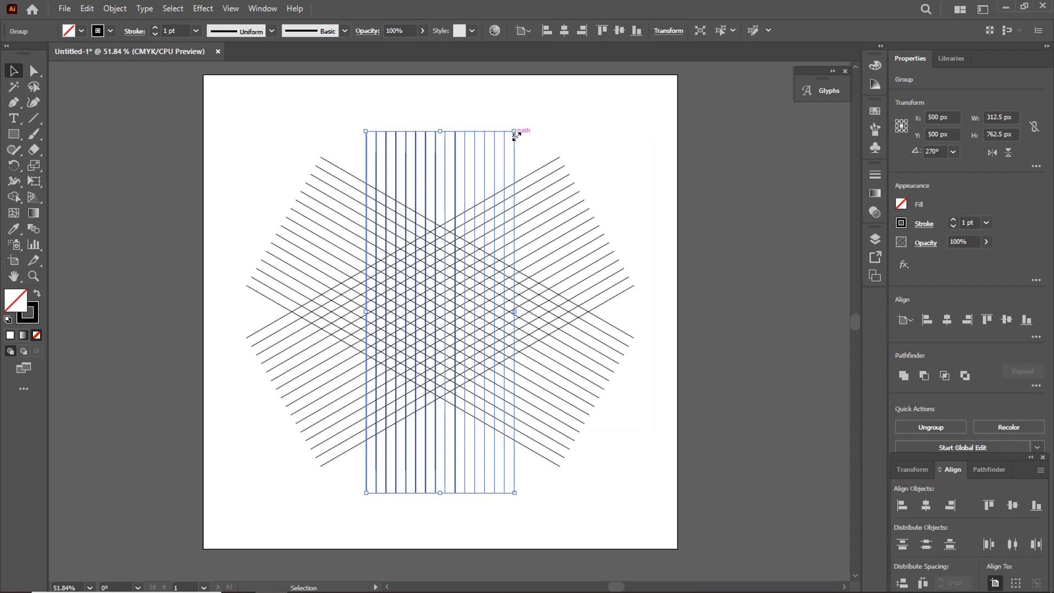
right_click(516, 136)
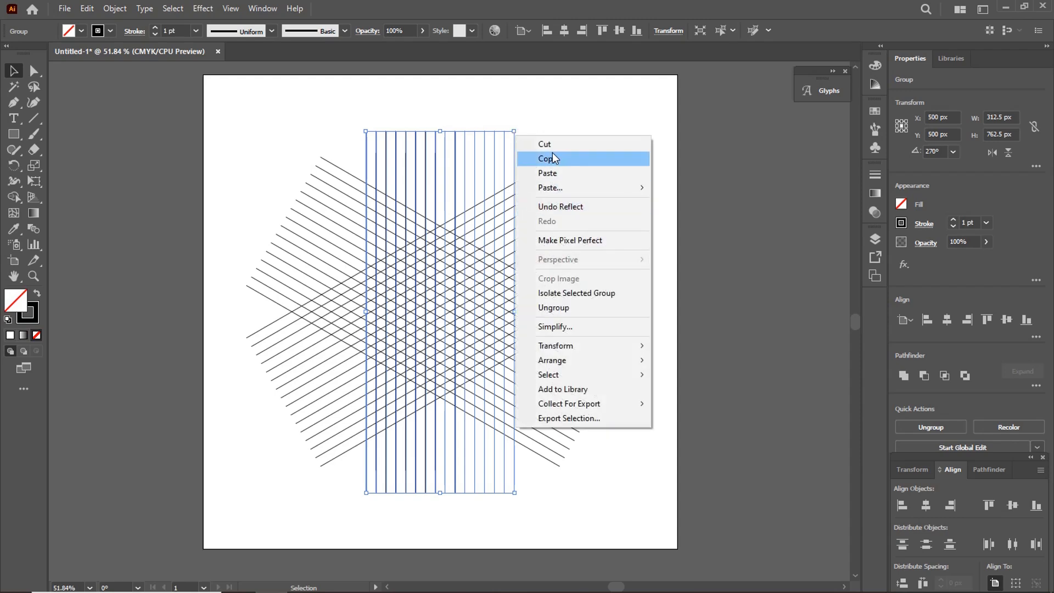
left_click(552, 153)
right_click(517, 144)
mouse_move(548, 198)
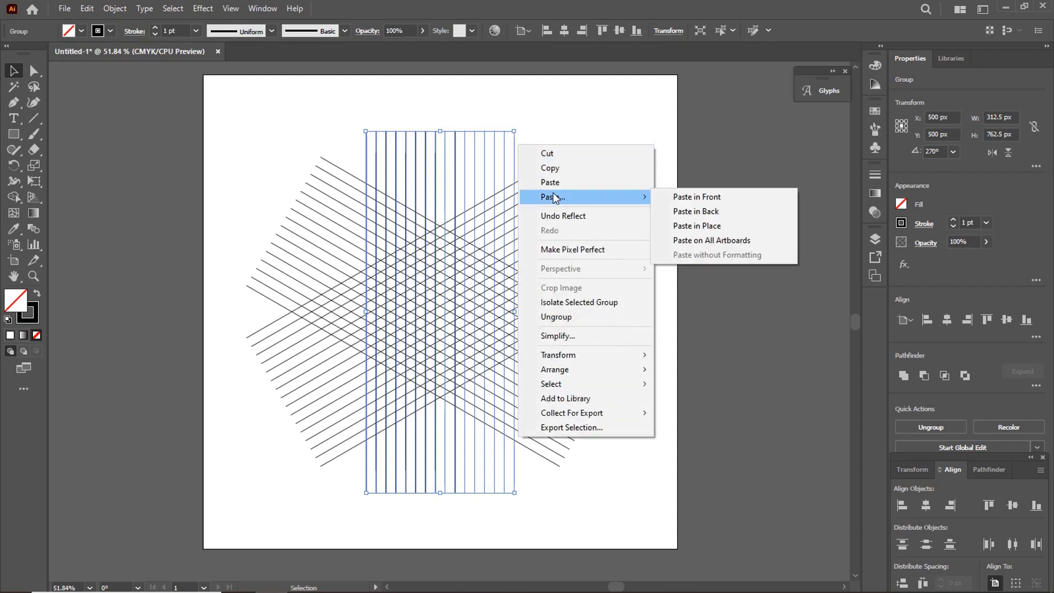
left_click(689, 231)
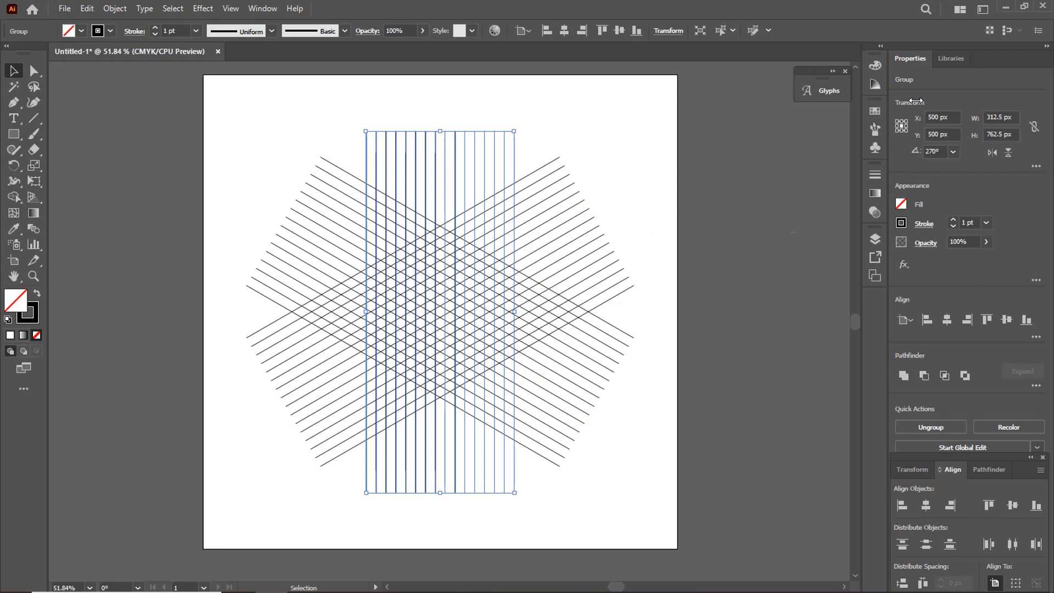
left_click(952, 152)
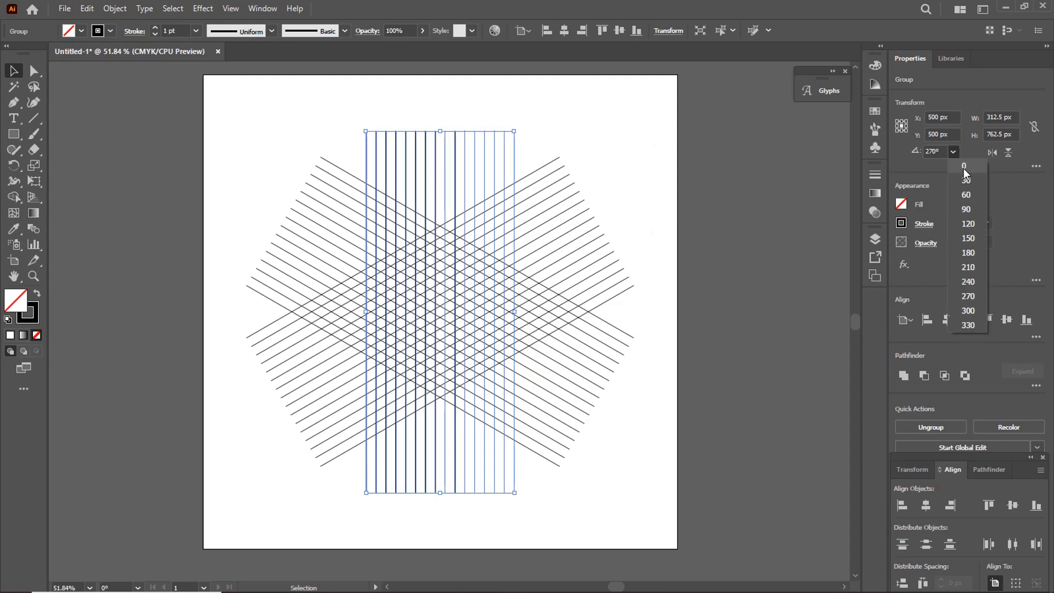
left_click(963, 166)
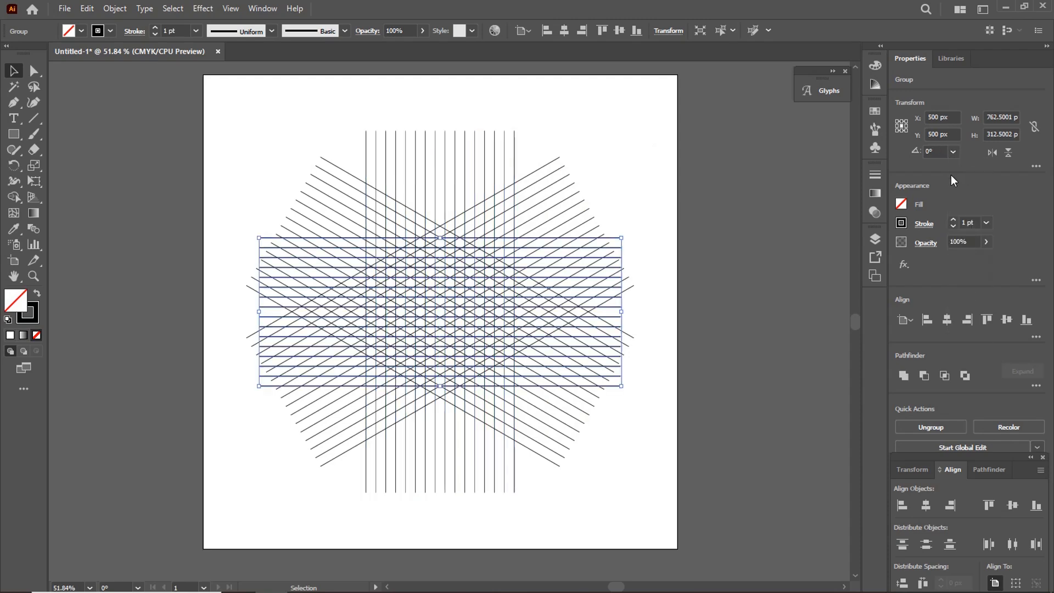
- Select all four line groups, activate the Shape Builder tool and set the fill to black
left_click(277, 140)
left_click_drag(252, 124, 608, 454)
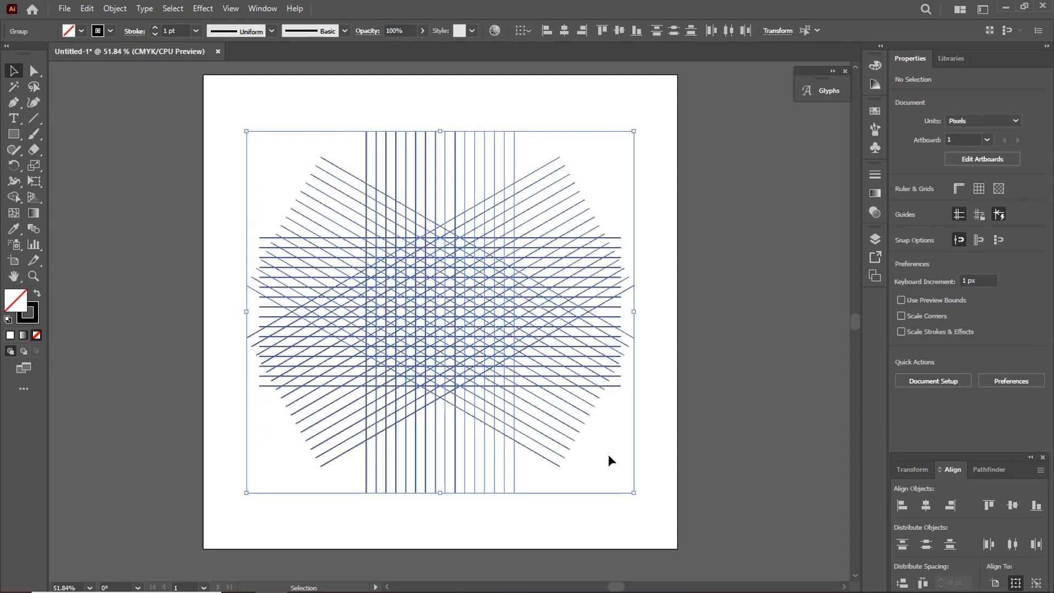
key("ctrl+plus")
key("ctrl+plus")
key("ctrl+plus")
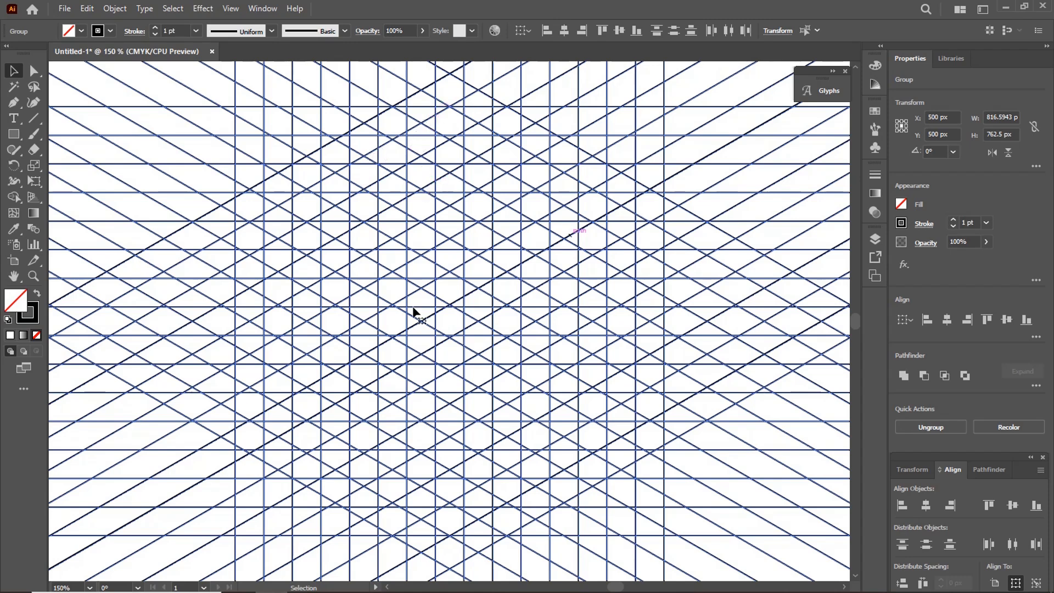
left_click(15, 197)
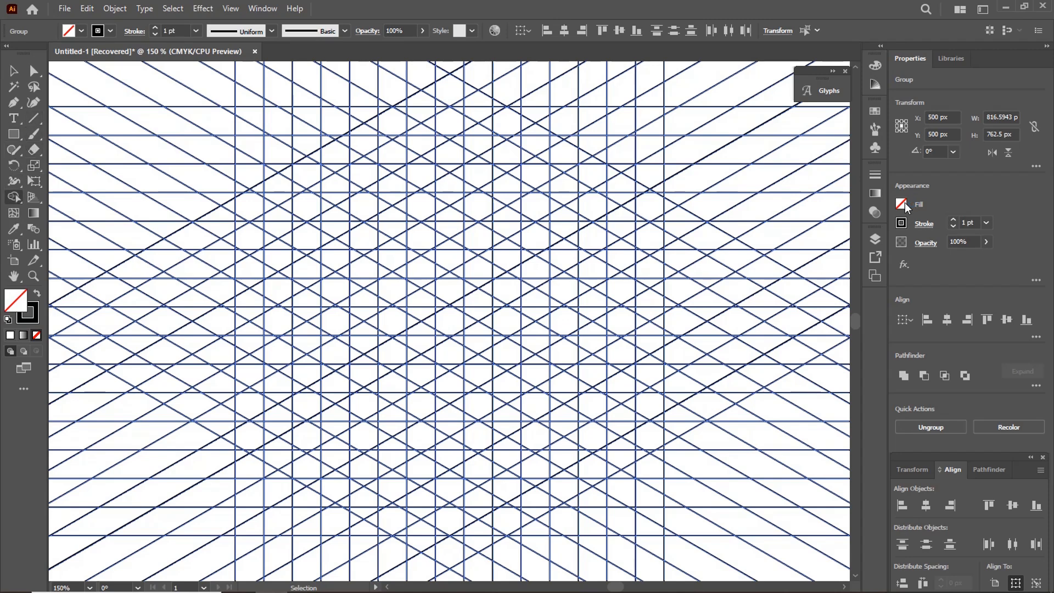
key("shift+m")
left_click(901, 205)
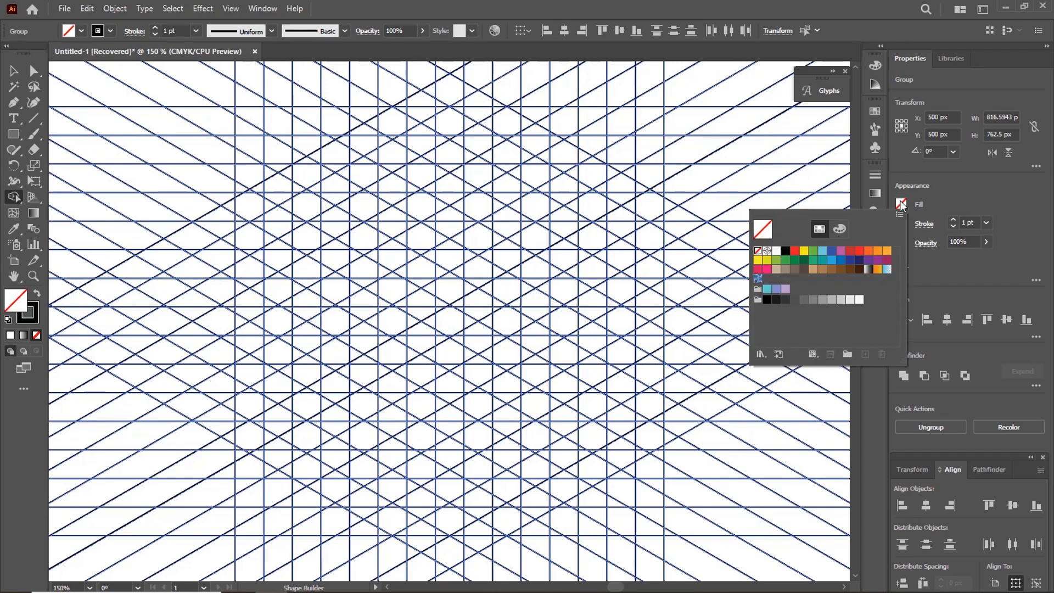
left_click(785, 251)
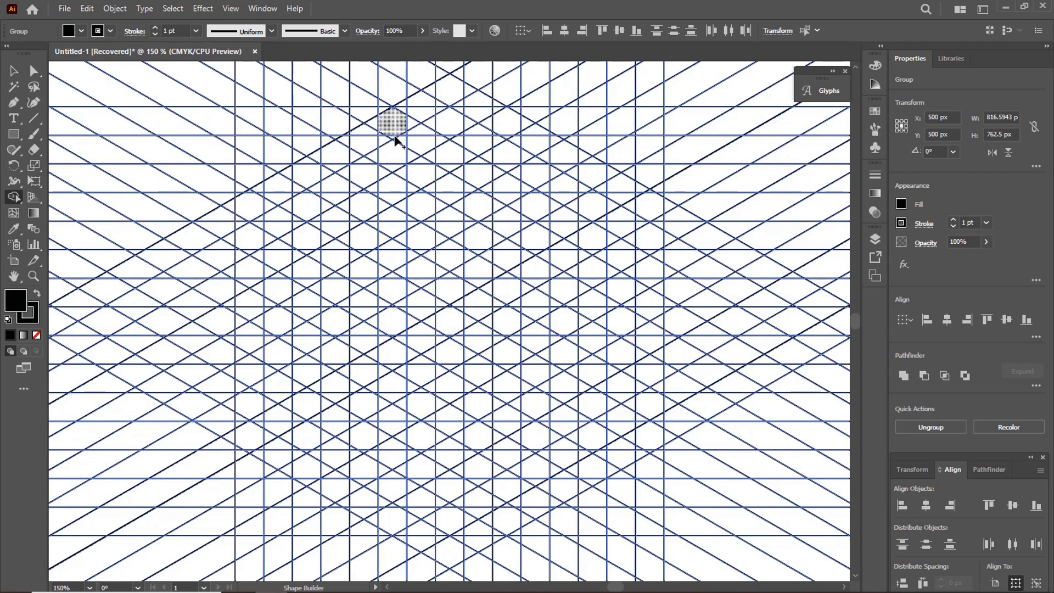
- Fill the grid cells along a large hexagonal outline around the grid's centre with black using the Shape Builder tool
mouse_move(399, 122)
left_mouse_down()
mouse_move(283, 184)
mouse_move(277, 258)
left_mouse_up()
mouse_move(277, 341)
left_mouse_down()
mouse_move(278, 419)
mouse_move(418, 501)
left_mouse_up()
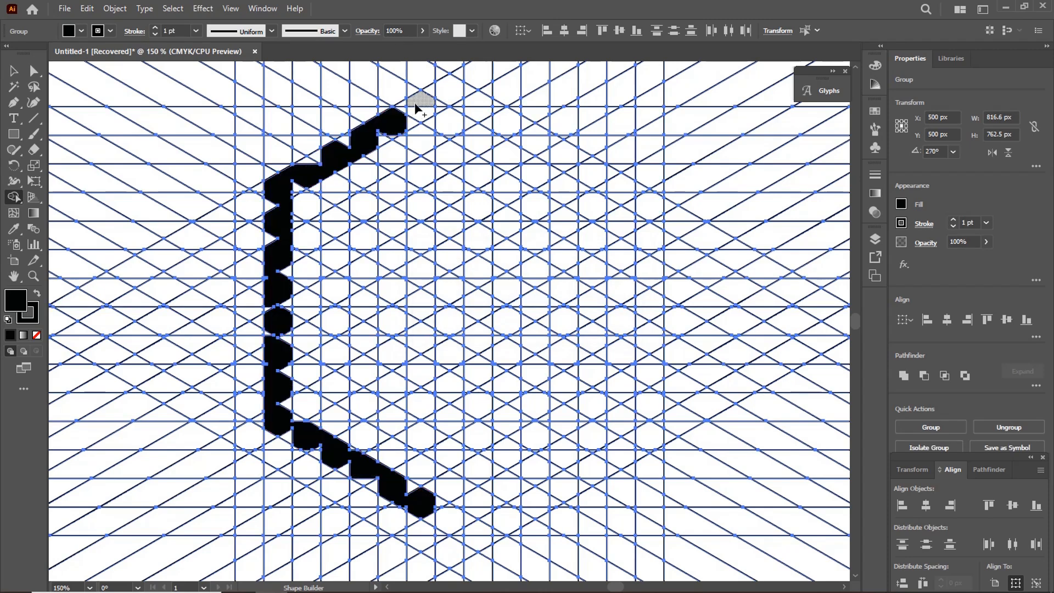
mouse_move(419, 100)
left_mouse_down()
mouse_move(397, 118)
mouse_move(443, 119)
mouse_move(547, 176)
mouse_move(565, 243)
left_mouse_up()
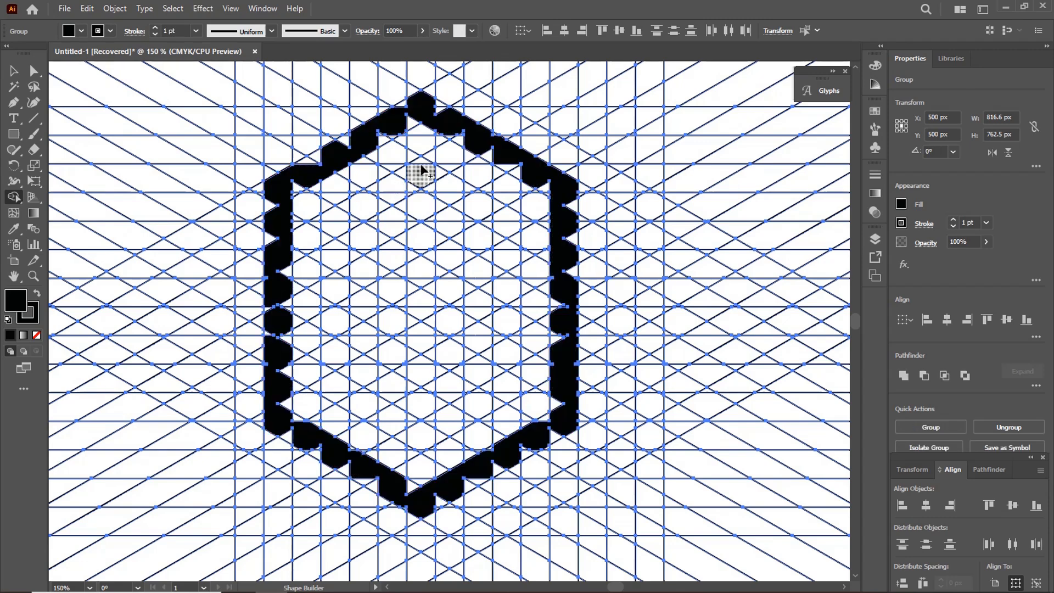
- Fill the cells of a smaller hexagonal ring inside the outer outline with the Shape Builder tool, leaving a gap on each side
mouse_move(422, 168)
left_mouse_down()
mouse_move(334, 265)
mouse_move(433, 182)
mouse_move(505, 221)
mouse_move(502, 261)
left_mouse_up()
mouse_move(324, 336)
left_mouse_down()
mouse_move(336, 392)
mouse_move(420, 436)
left_mouse_up()
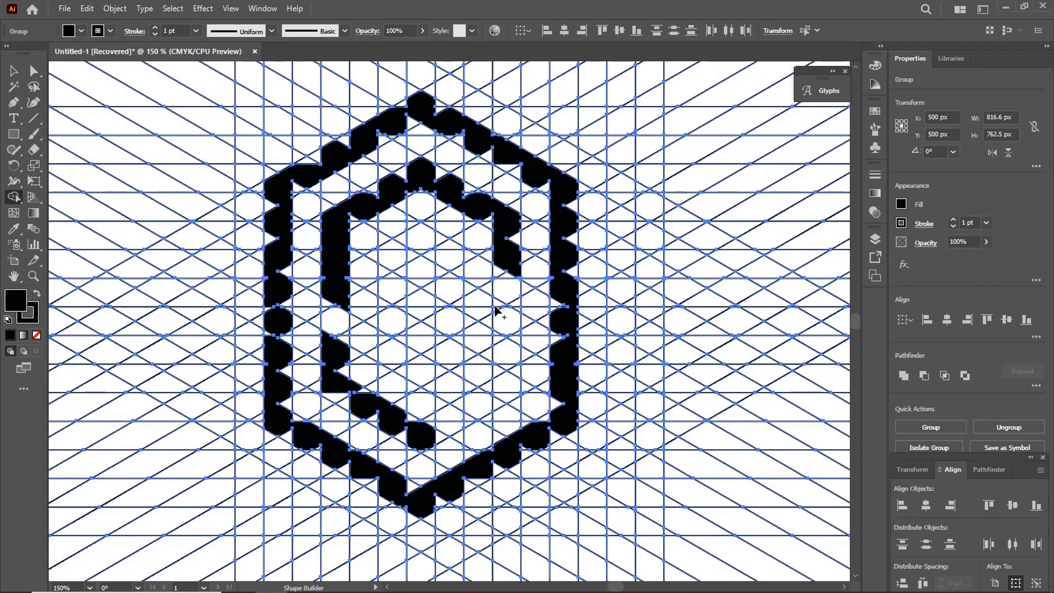
mouse_move(504, 324)
left_mouse_down()
mouse_move(504, 382)
mouse_move(421, 452)
left_mouse_up()
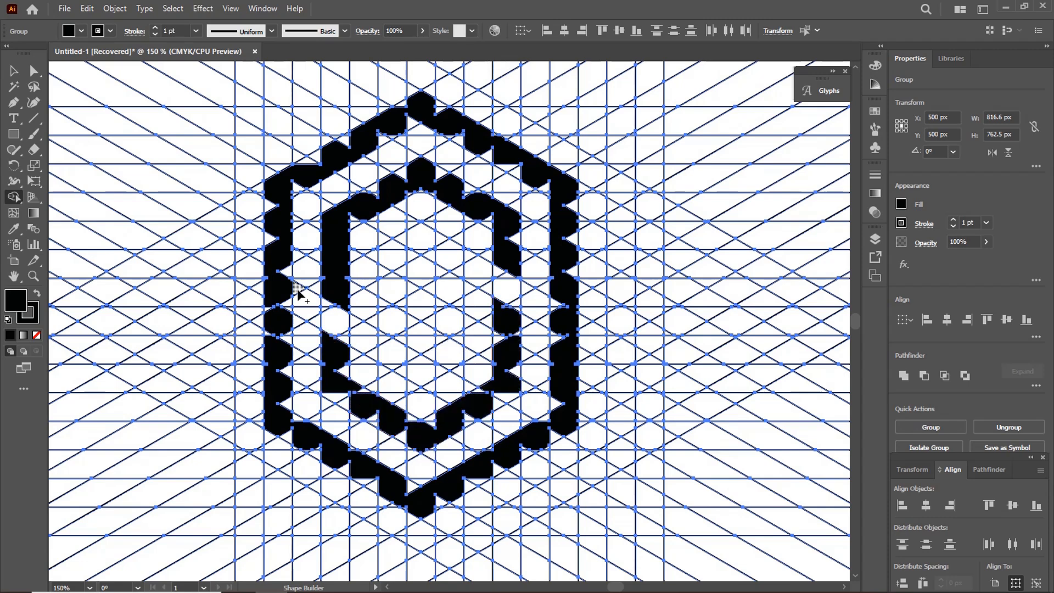
- Build an S-shaped band through the centre, with diagonal arms running through the inner ring's gaps to the outer hexagon
mouse_move(296, 289)
left_mouse_down()
mouse_move(396, 363)
mouse_move(446, 371)
mouse_move(445, 324)
mouse_move(394, 285)
mouse_move(396, 249)
mouse_move(423, 240)
mouse_move(537, 311)
left_mouse_up()
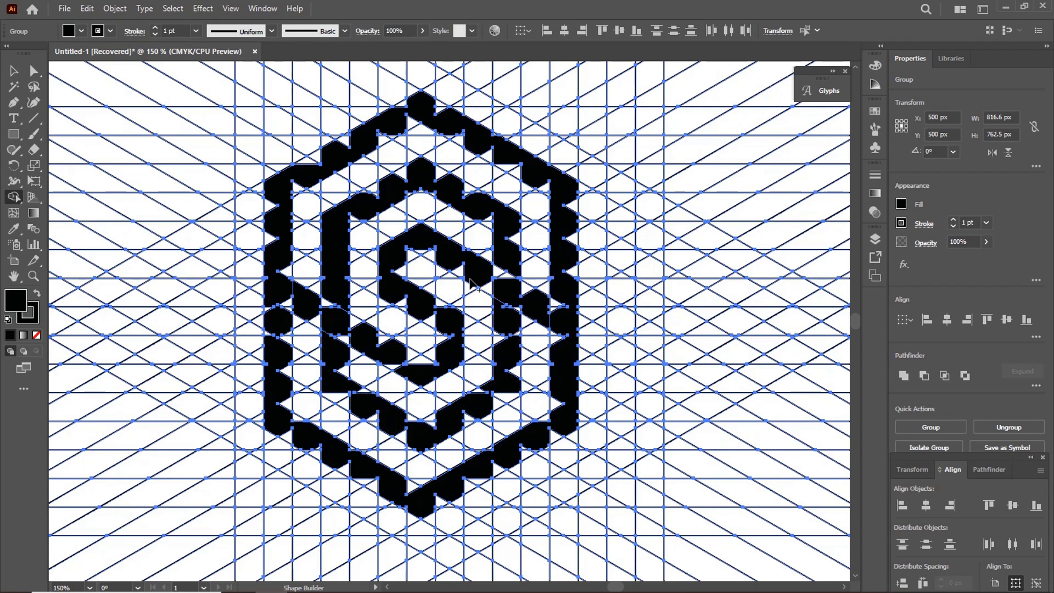
mouse_move(434, 245)
left_mouse_down()
mouse_move(515, 298)
mouse_move(427, 377)
mouse_move(431, 386)
left_mouse_up()
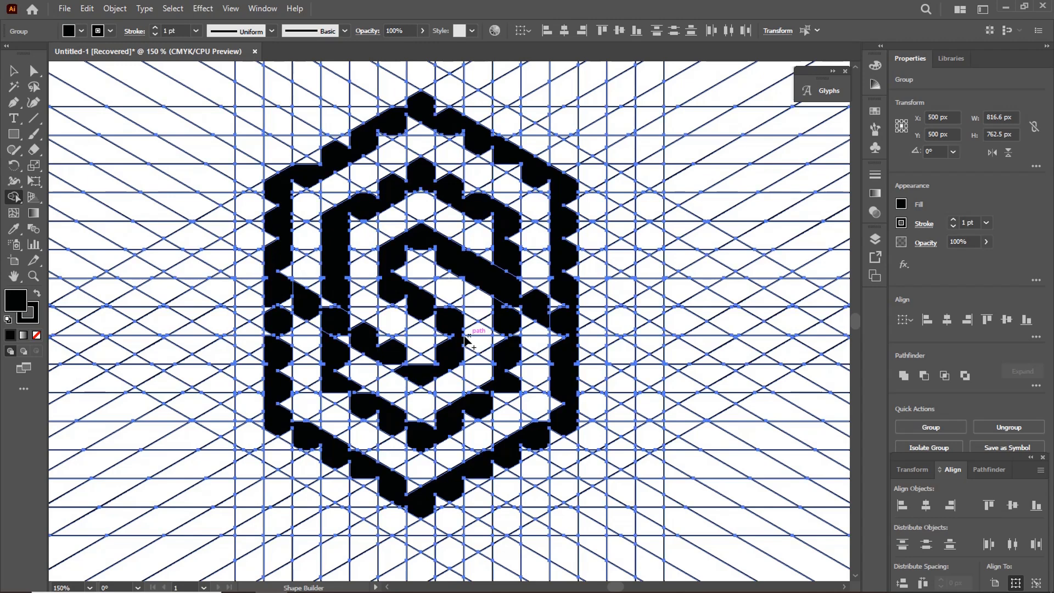
mouse_move(456, 344)
left_mouse_down()
mouse_move(428, 370)
mouse_move(393, 368)
mouse_move(330, 335)
left_mouse_up()
- Merge the outer hexagon's right-hand edge cells and fill four short vertical connectors between the inner ring and the outer outline
key("ctrl+equal")
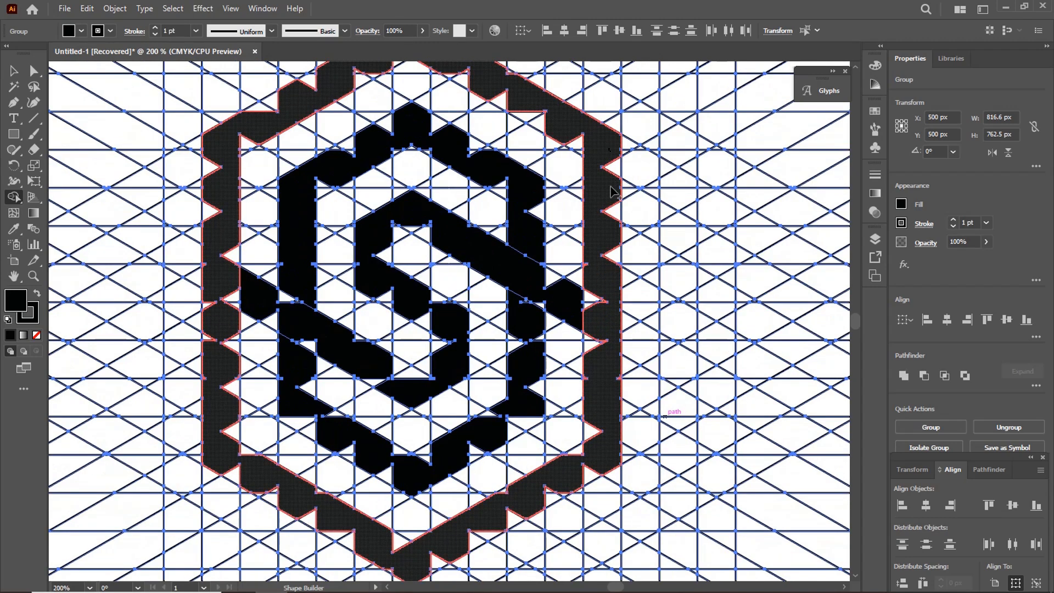
left_click_drag(604, 233, 613, 308)
left_click_drag(484, 449, 483, 504)
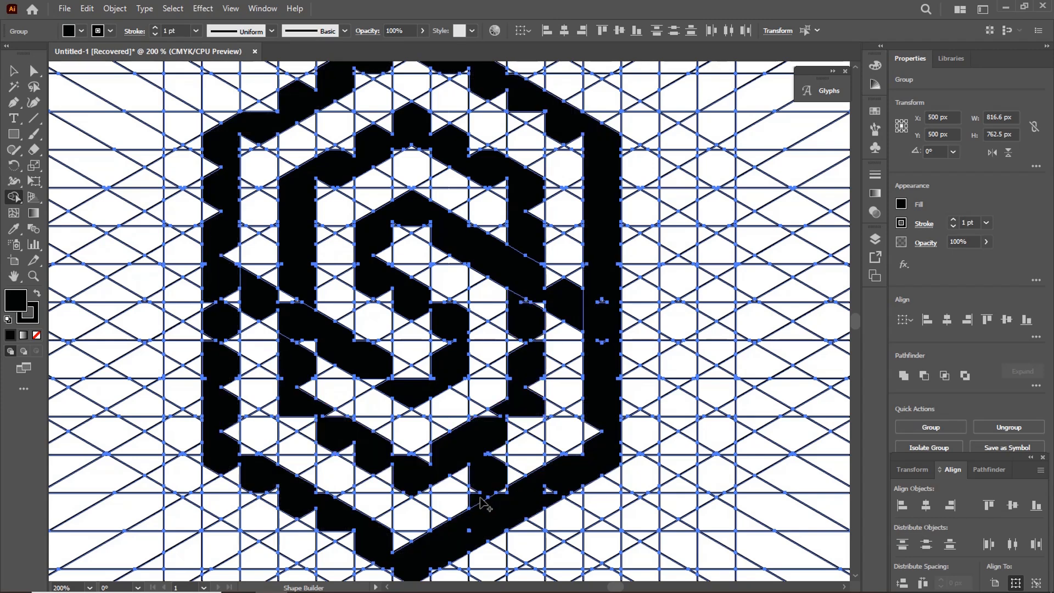
mouse_move(337, 451)
left_mouse_down()
mouse_move(336, 486)
mouse_move(332, 461)
left_mouse_up()
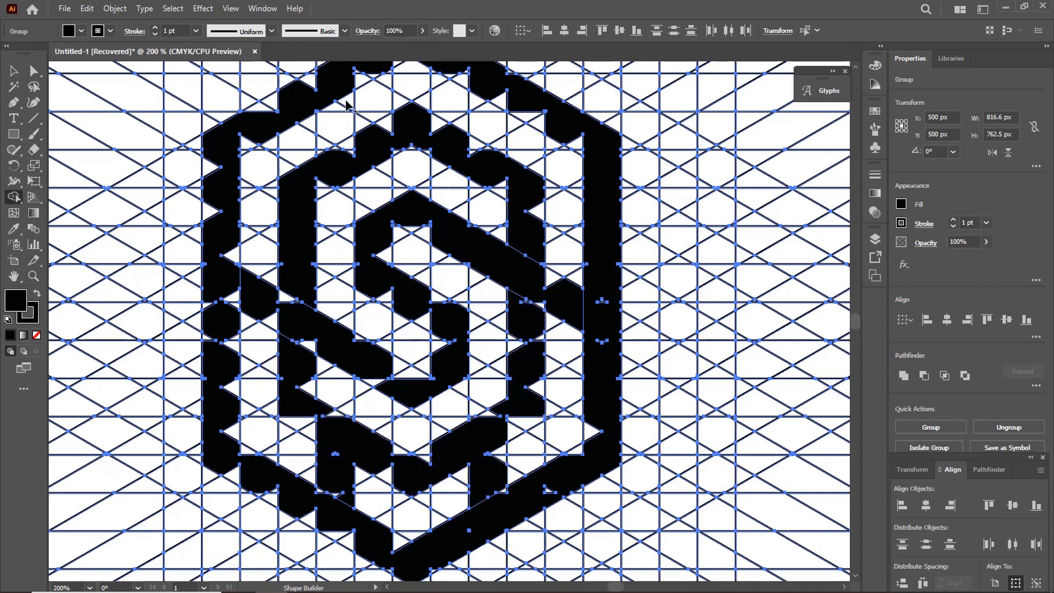
left_click_drag(347, 103, 331, 159)
mouse_move(479, 104)
left_mouse_down()
mouse_move(485, 151)
mouse_move(325, 192)
mouse_move(327, 180)
mouse_move(376, 163)
left_mouse_up()
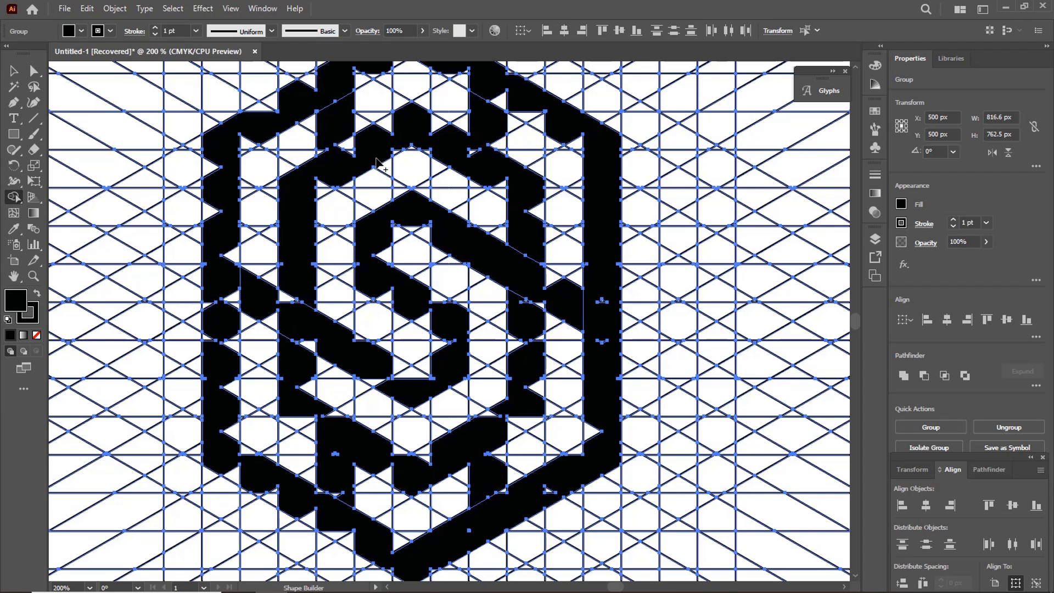
- Merge the leftover edge cells into the upper inner ring, the S band and the lower inner ring to straighten their edges
mouse_move(336, 174)
left_mouse_down()
mouse_move(318, 195)
mouse_move(345, 167)
mouse_move(348, 145)
mouse_move(319, 169)
left_mouse_up()
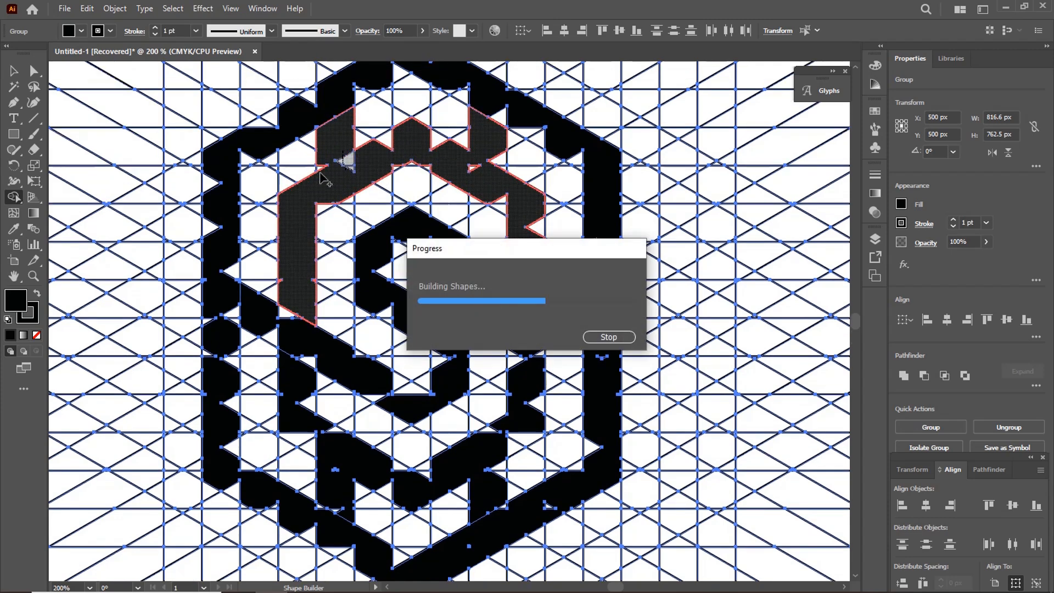
mouse_move(385, 140)
left_mouse_down()
mouse_move(534, 231)
mouse_move(540, 258)
left_mouse_up()
left_click(525, 226)
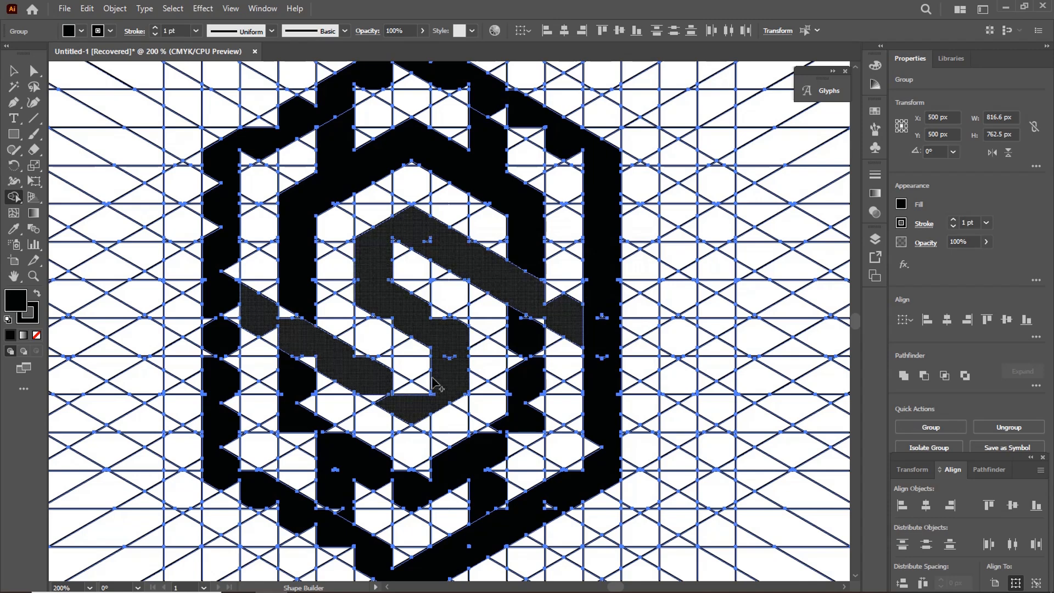
mouse_move(433, 380)
left_mouse_down()
mouse_move(371, 388)
mouse_move(403, 406)
left_mouse_up()
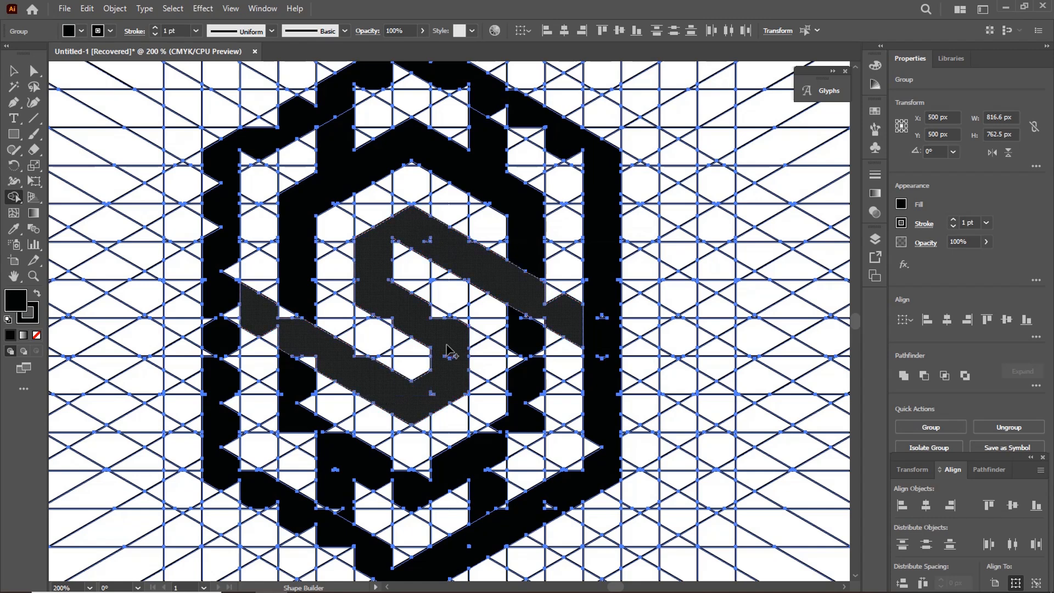
mouse_move(488, 473)
left_mouse_down()
mouse_move(535, 396)
mouse_move(536, 351)
mouse_move(538, 401)
mouse_move(485, 456)
mouse_move(425, 475)
mouse_move(336, 470)
mouse_move(340, 504)
mouse_move(323, 526)
left_mouse_up()
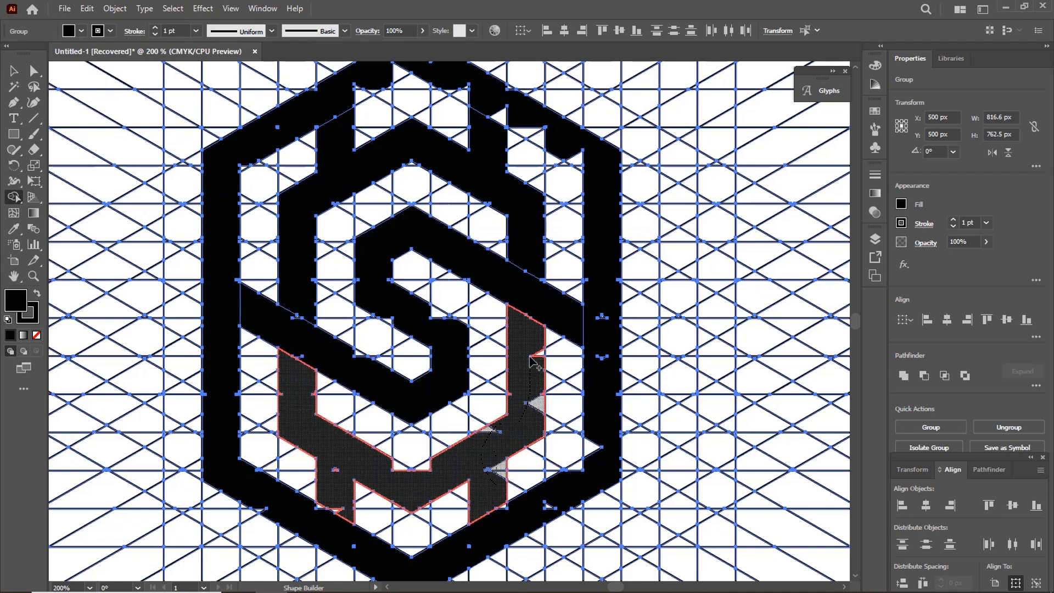
- Unite the remaining fragments of the outer hexagon, S band, lower ring and connectors into clean solid shapes
scroll(445, 324, "up", 3)
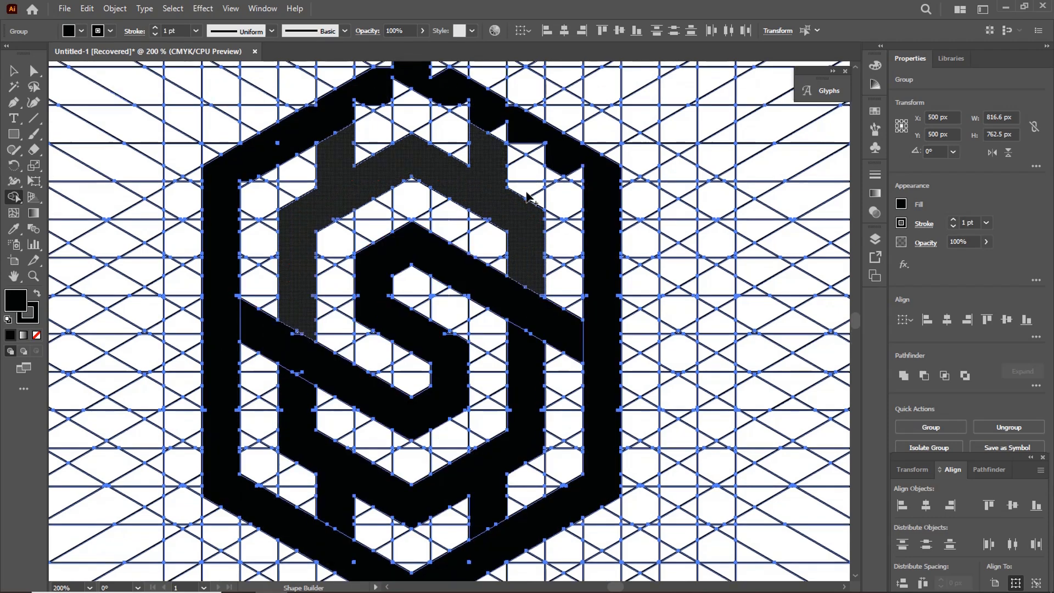
scroll(409, 142, "down", 4)
scroll(409, 141, "left", 2)
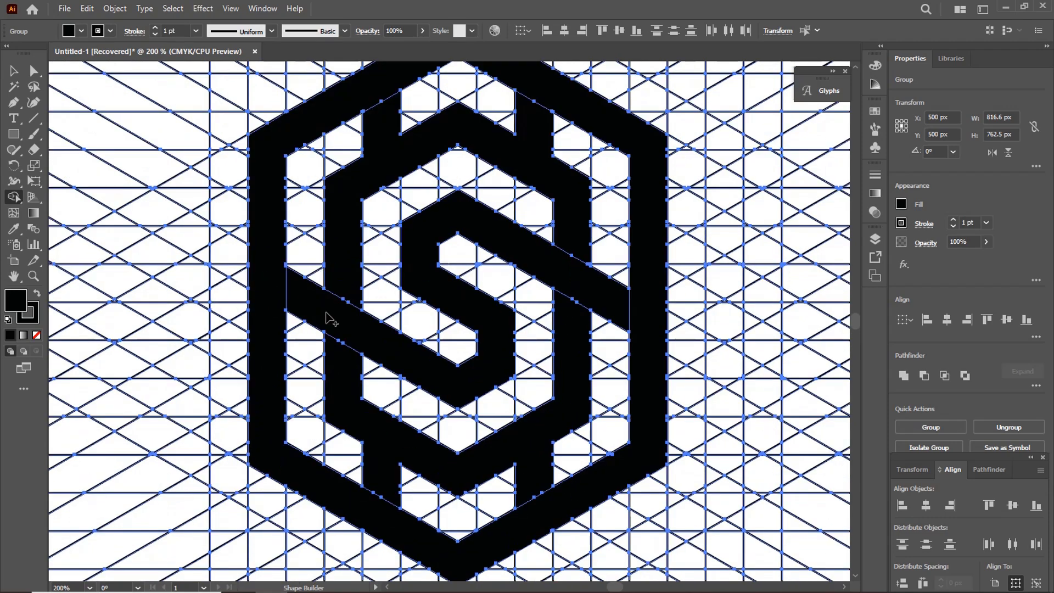
left_click_drag(306, 294, 354, 325)
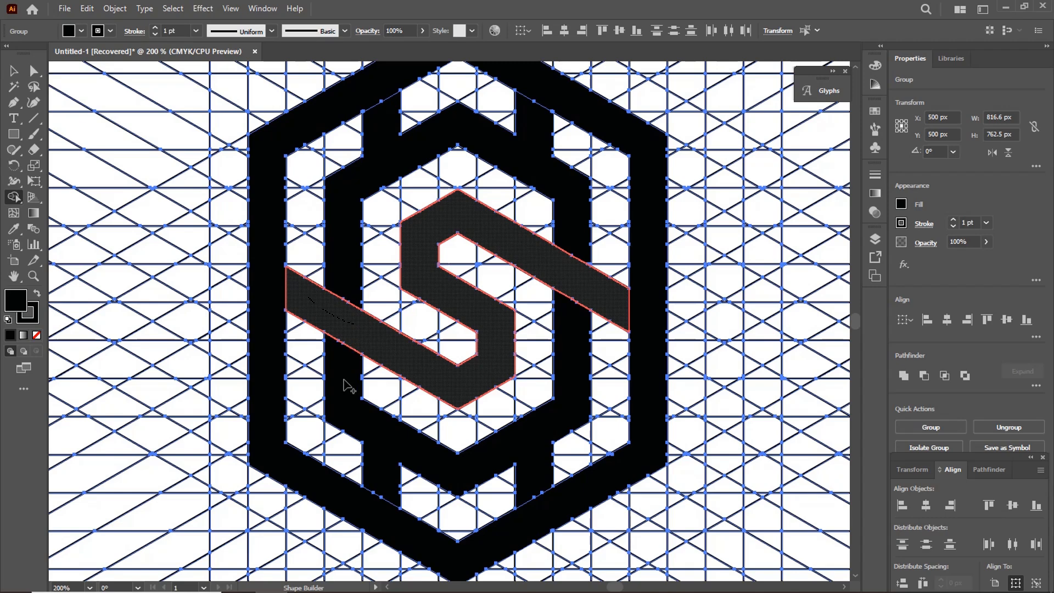
left_click_drag(497, 453, 530, 433)
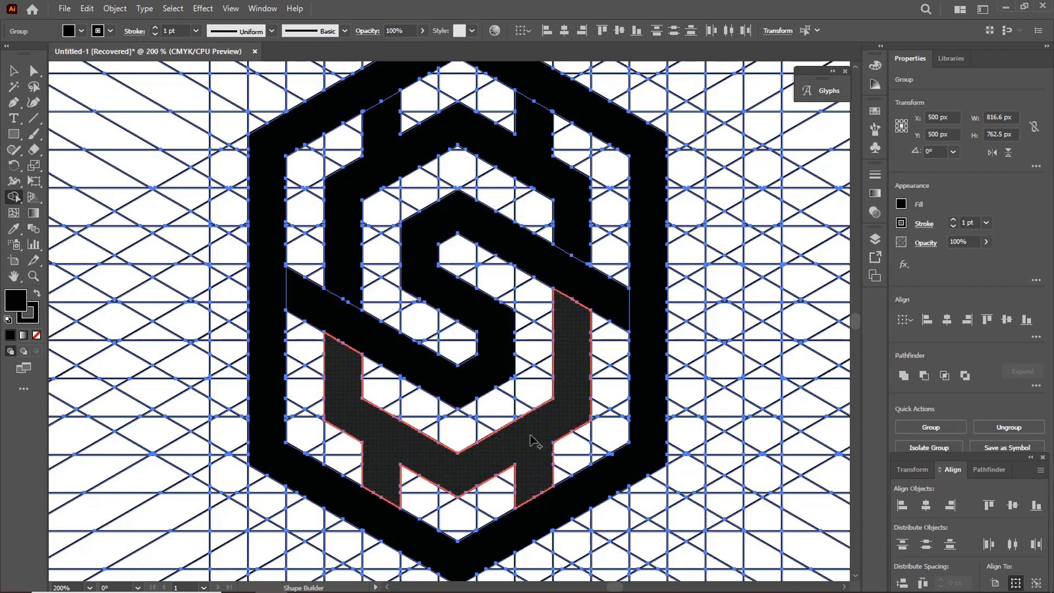
left_click_drag(597, 484, 559, 500)
mouse_move(347, 506)
left_mouse_down()
mouse_move(439, 554)
mouse_move(441, 530)
left_mouse_up()
scroll(439, 517, "down", 4)
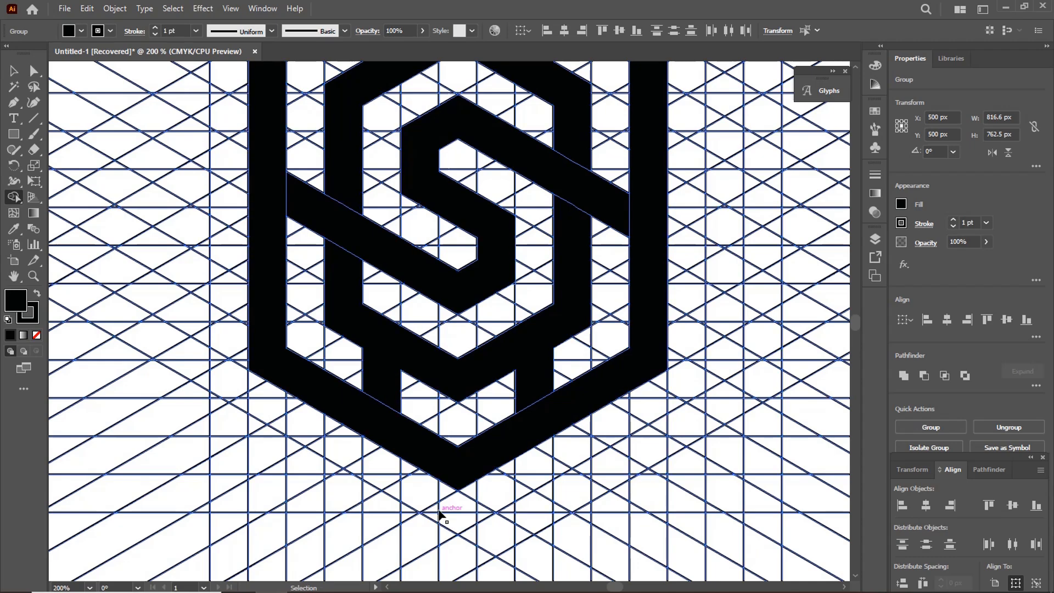
left_click(462, 449, "ctrl")
key("ctrl+minus")
key("ctrl+minus")
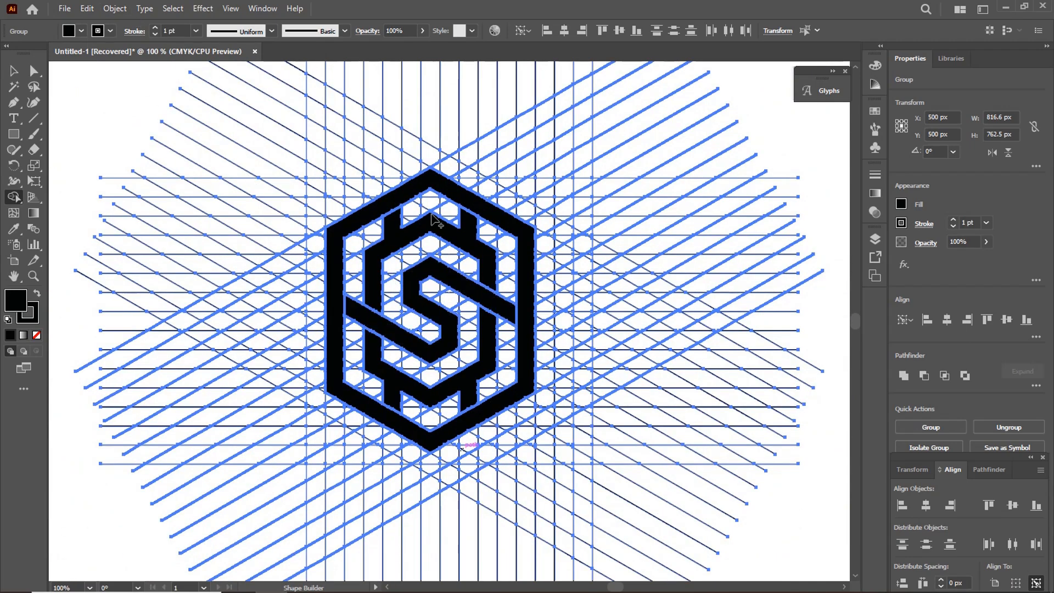
- Ungroup the line group that contains the merged black shapes and clear the selection
left_click(14, 70)
key("ctrl+shift+a")
right_click(559, 278)
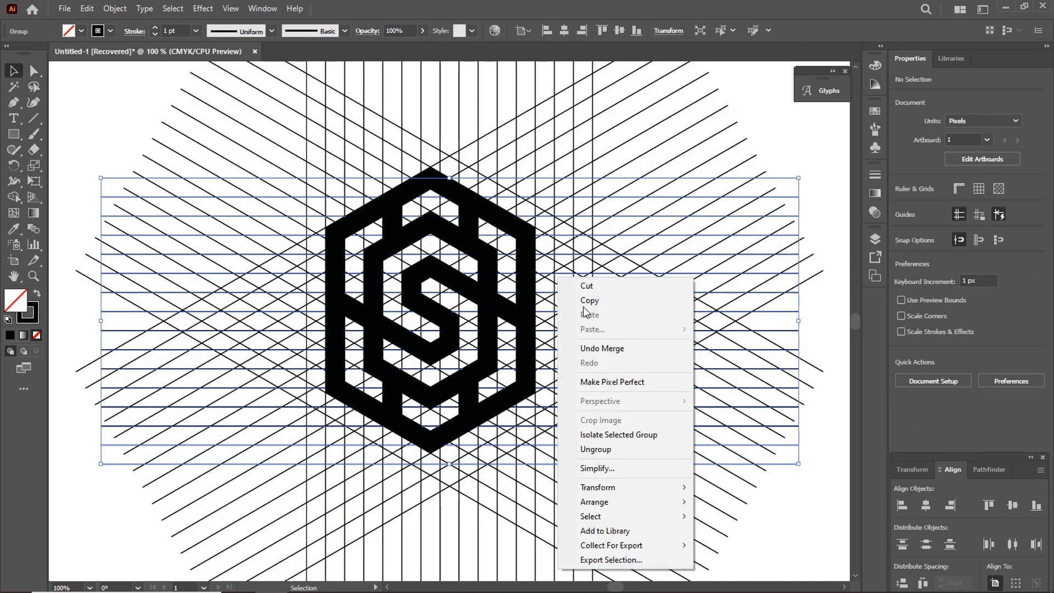
left_click(596, 450)
key("ctrl+a")
key("ctrl+shift+a")
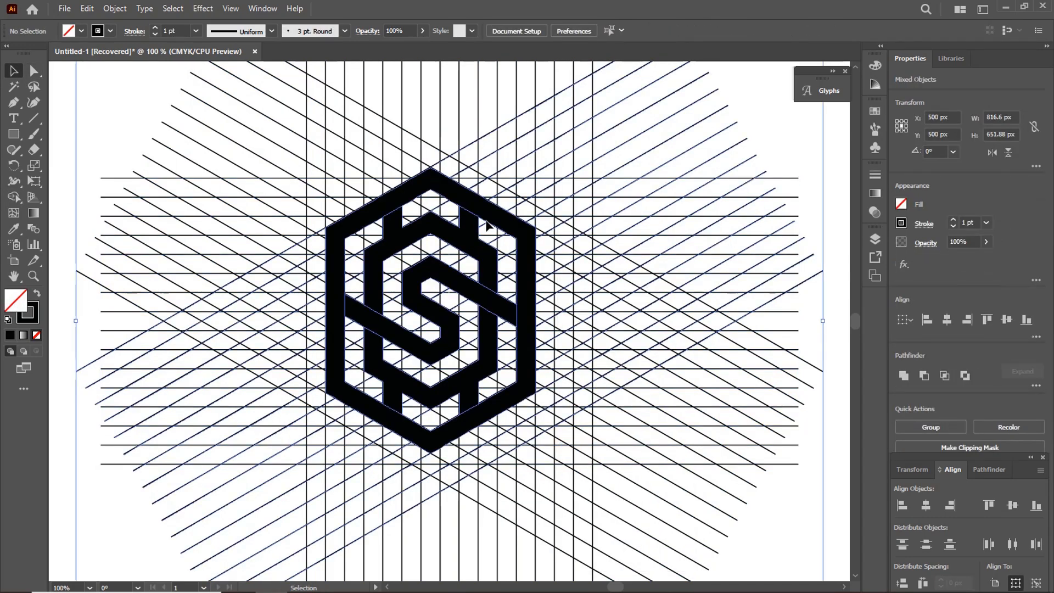
- Select the outer hexagon, inner ring pieces and S band and group them as one logo
left_click(488, 215)
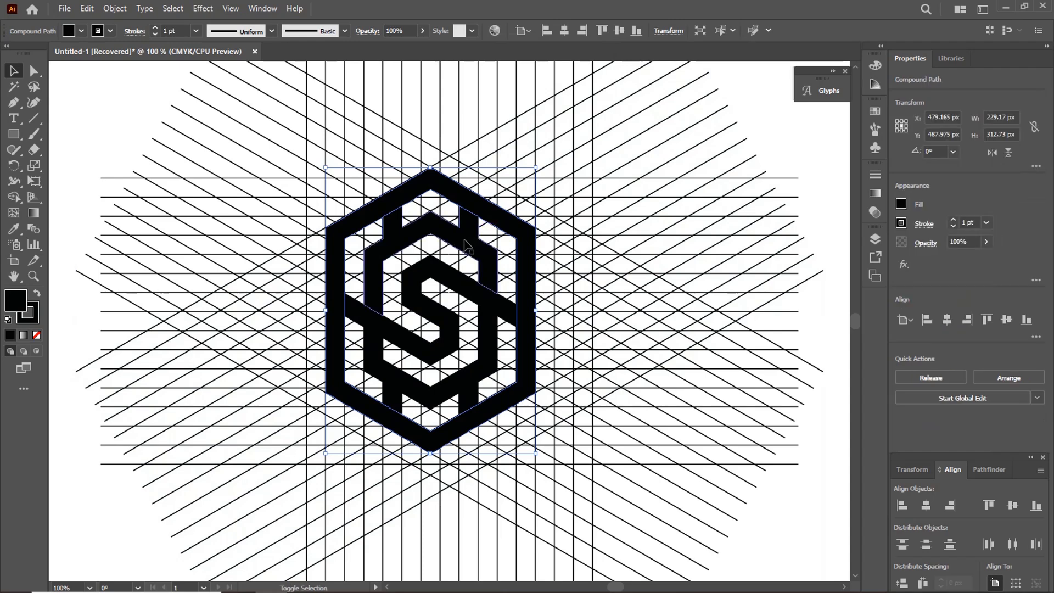
left_click(470, 295, "shift")
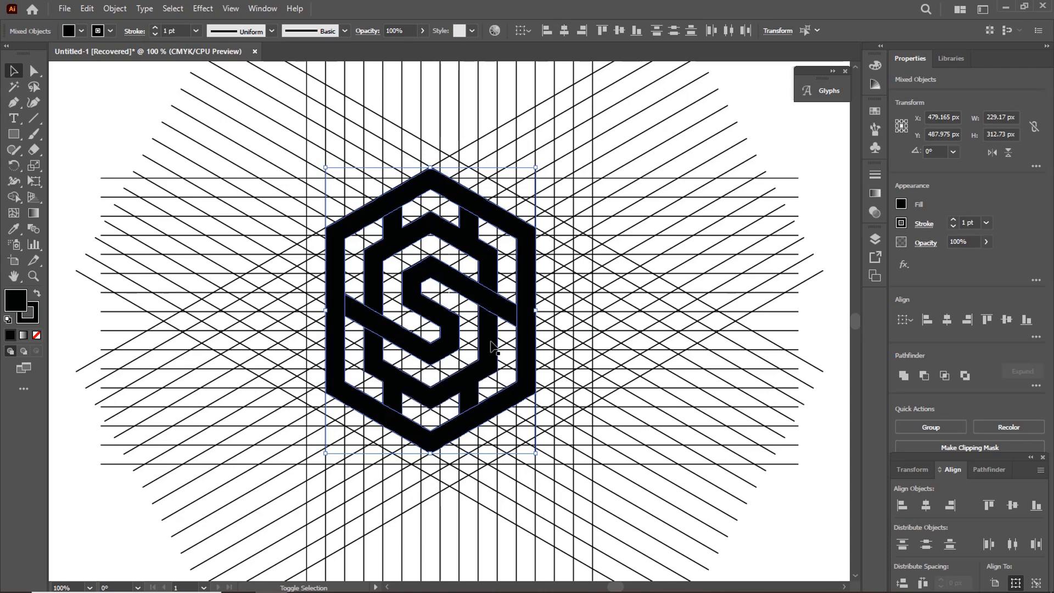
right_click(491, 335)
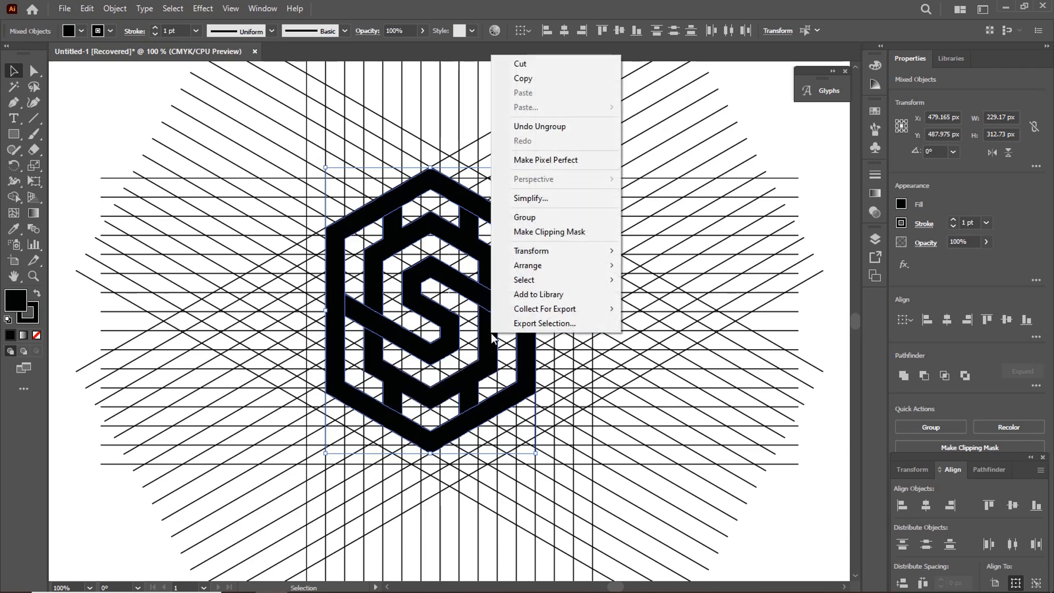
left_click(520, 218)
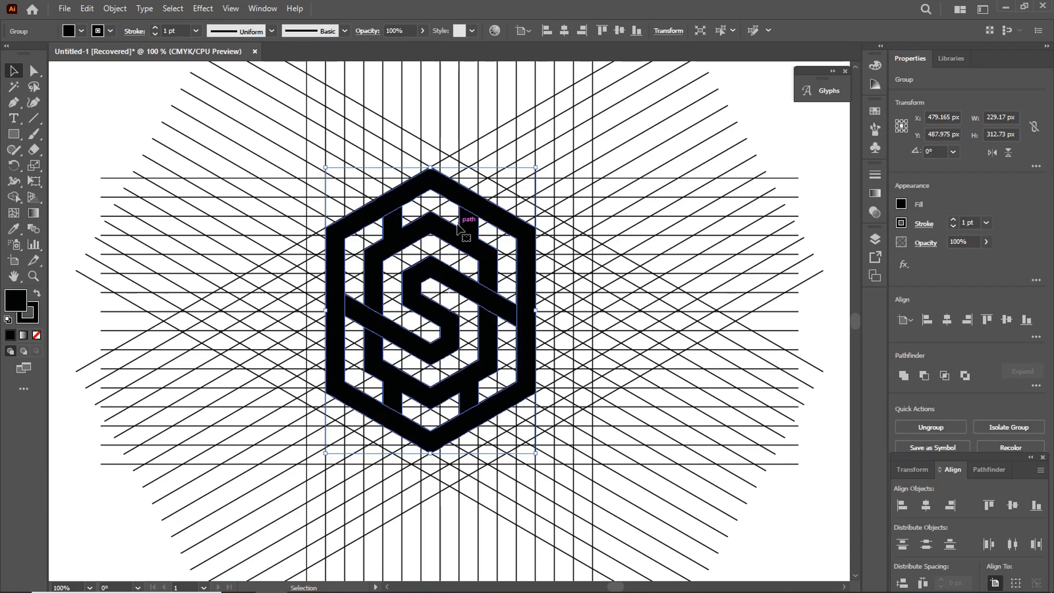
- Delete all the grid lines while keeping the grouped logo
key("ctrl+a")
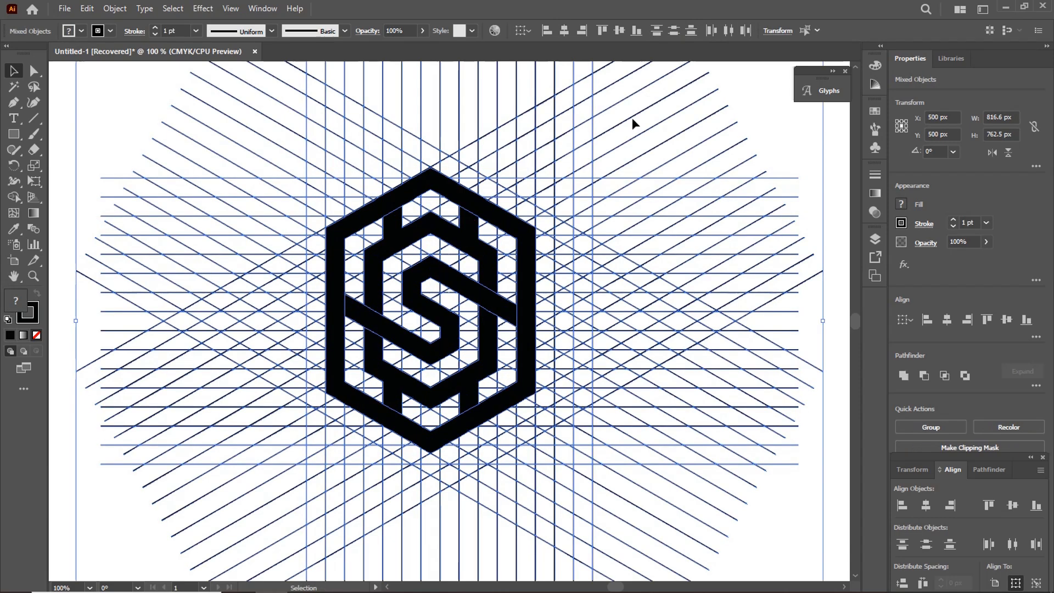
left_click(490, 216, "shift")
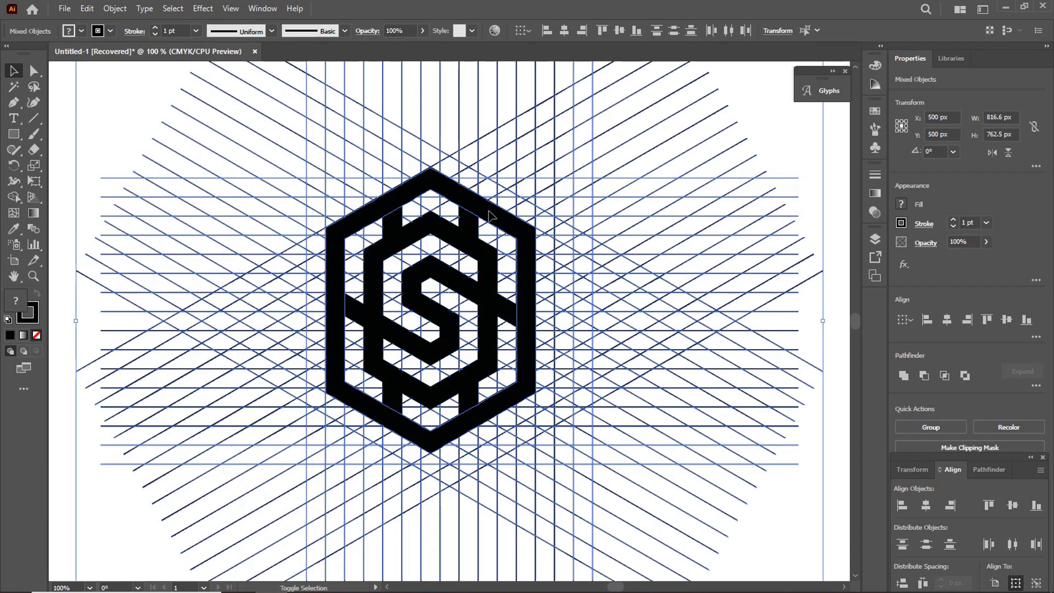
key("Delete")
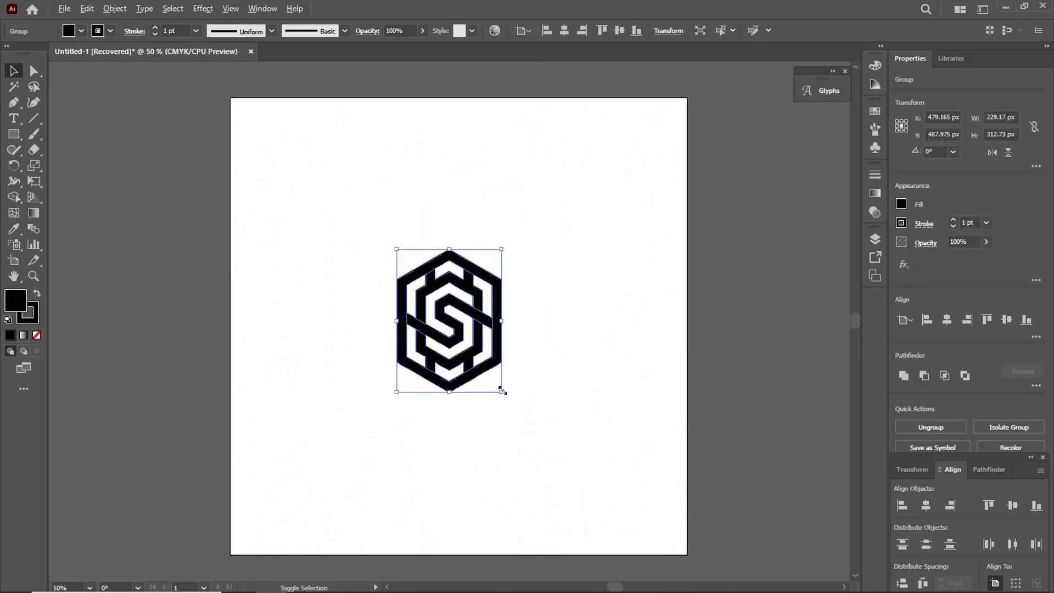
- Enlarge the logo proportionally to about 398 × 543 px and centre it horizontally and vertically on the artboard
left_click_drag(501, 390, 541, 457)
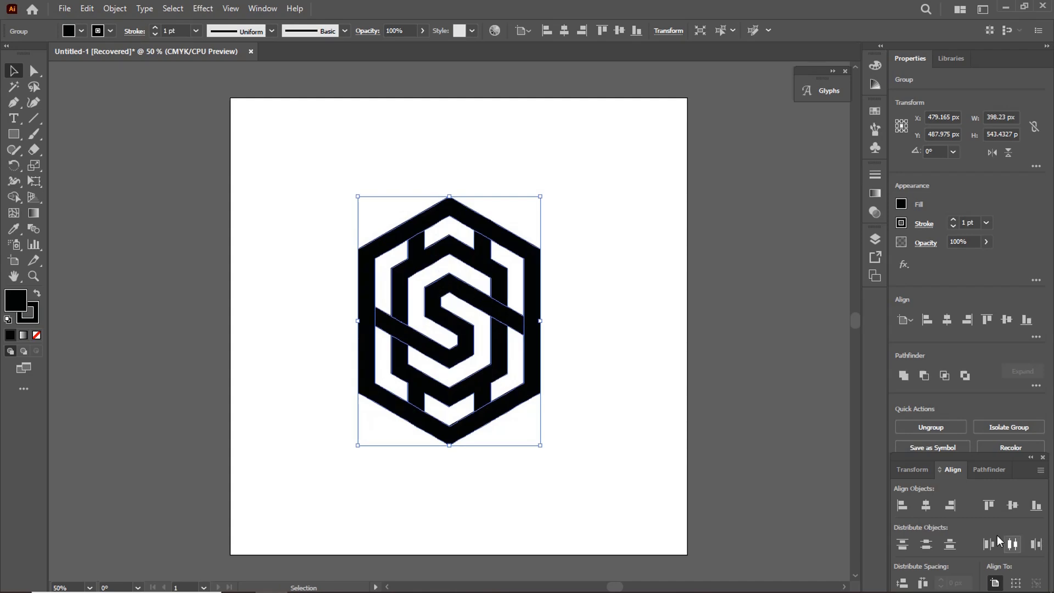
left_click(925, 508)
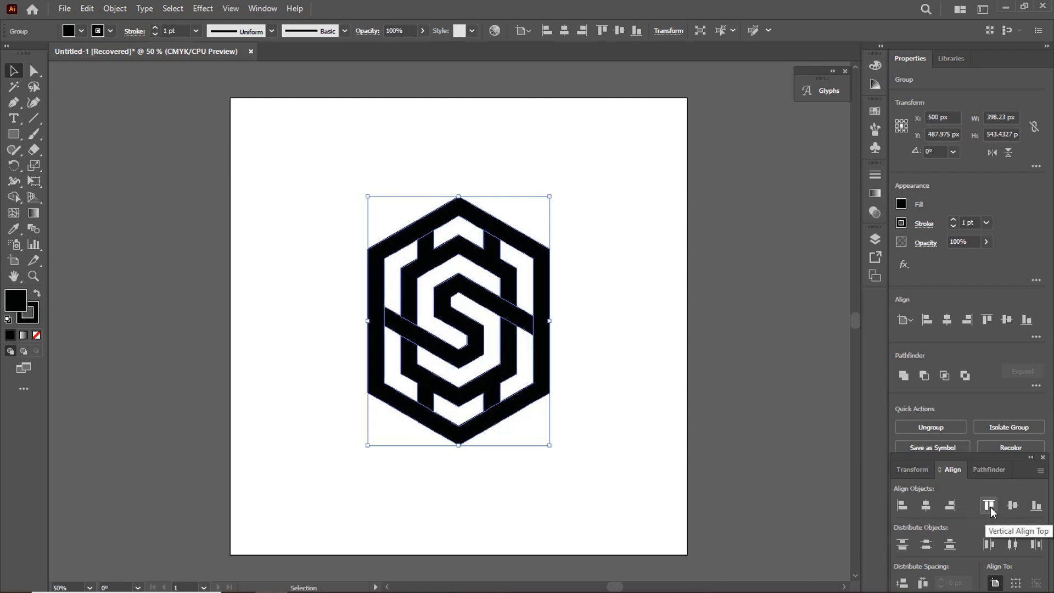
left_click(1013, 506)
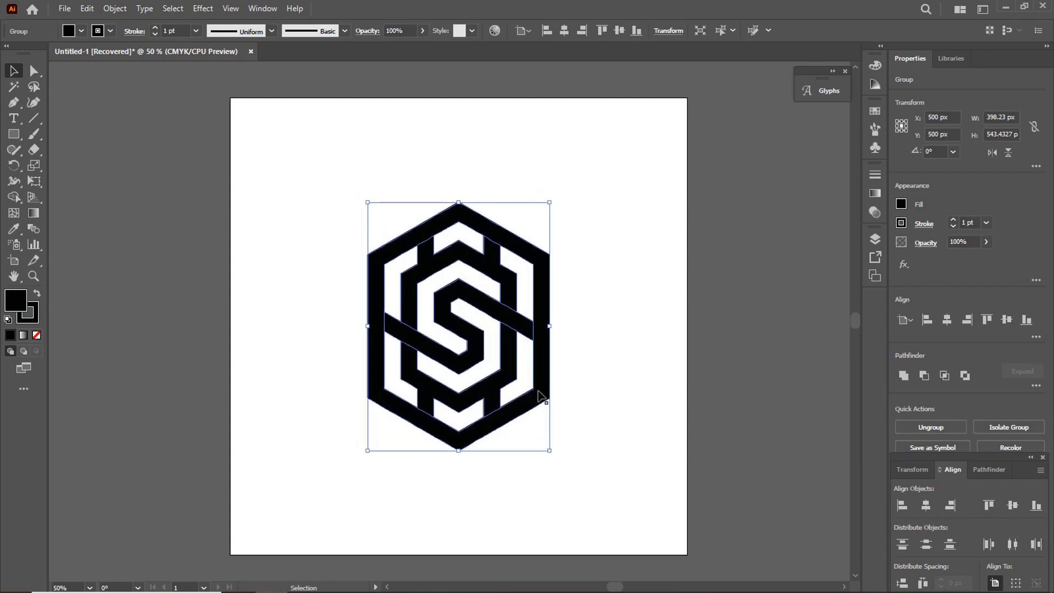
- Set the logo's stroke to none and its fill to a dark blue swatch
left_click(110, 34)
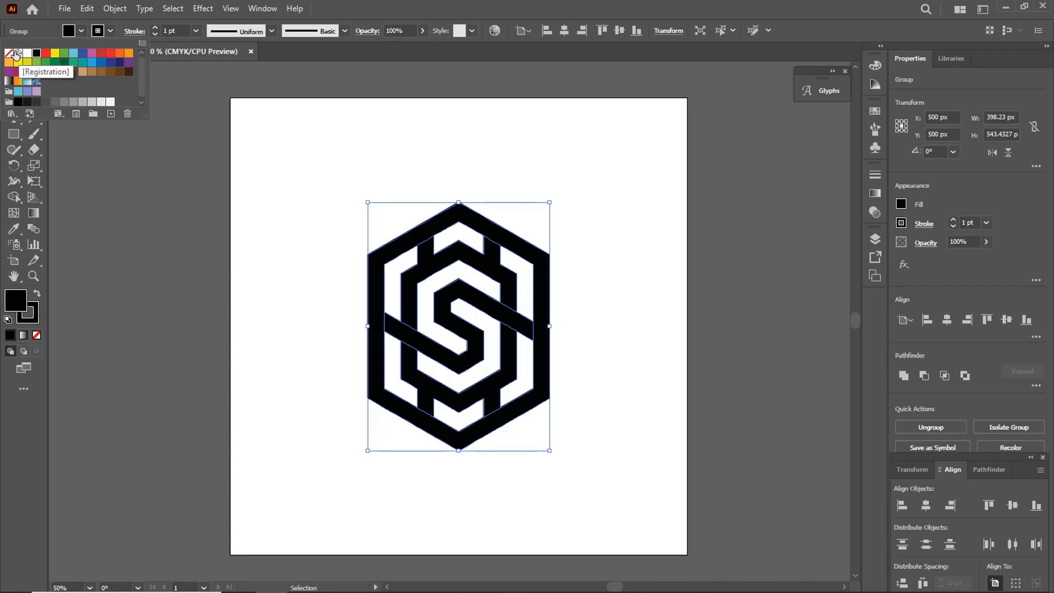
left_click(8, 52)
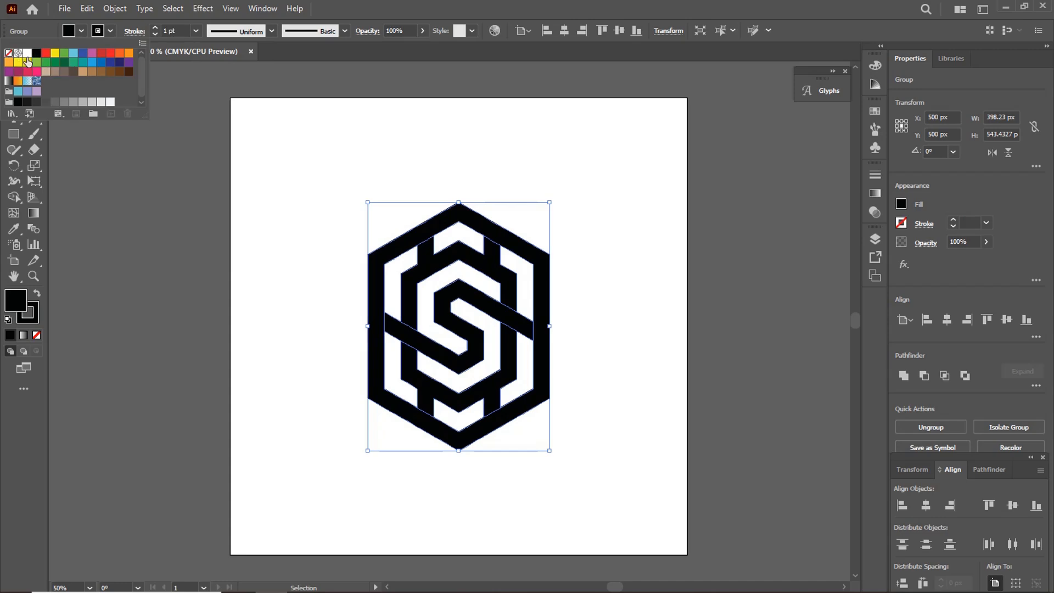
left_click(636, 237)
left_click(81, 31)
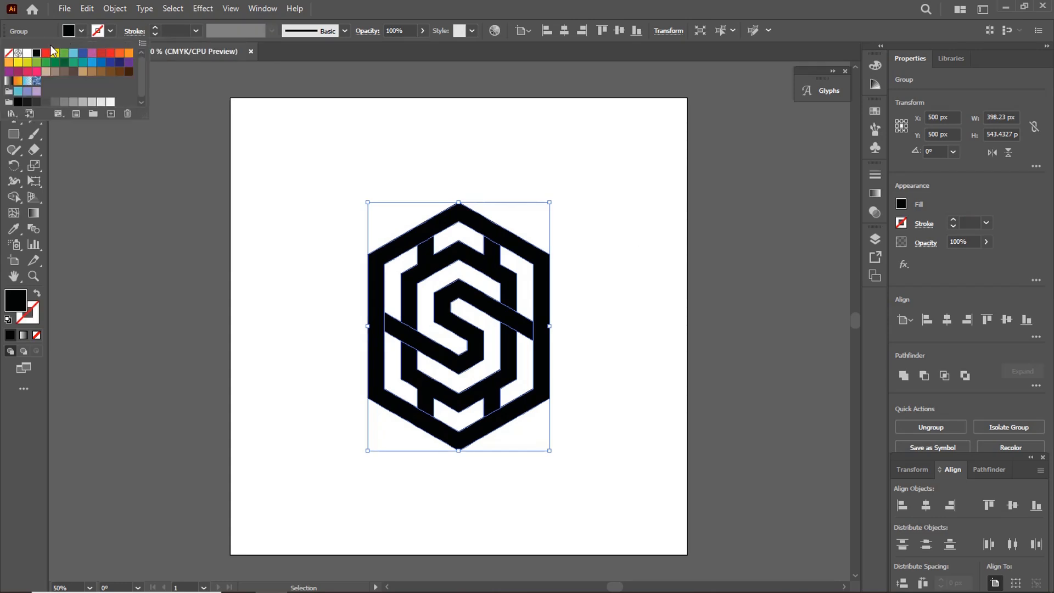
left_click(110, 64)
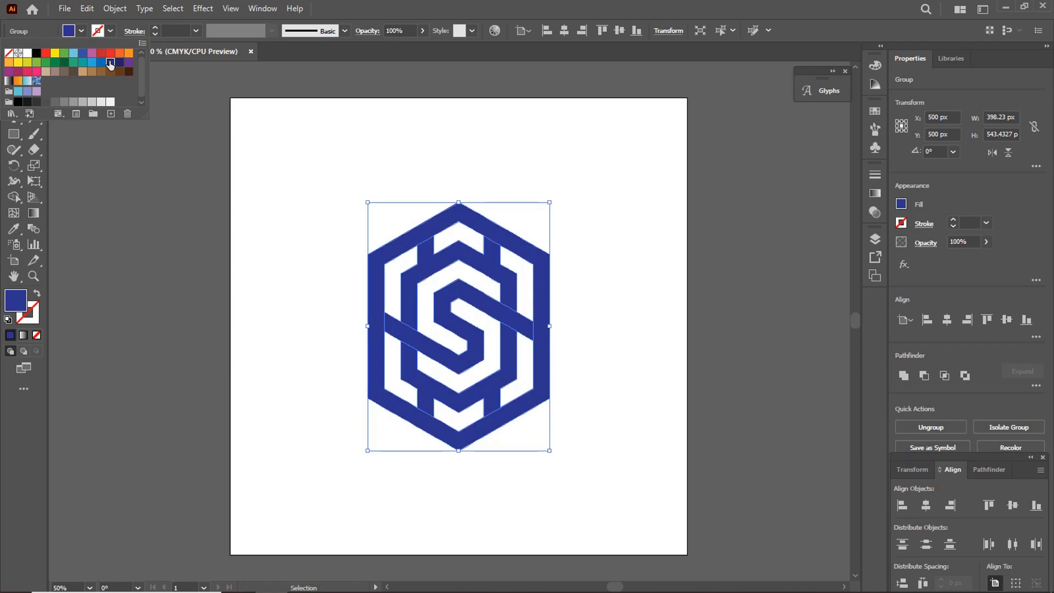
left_click(539, 254)
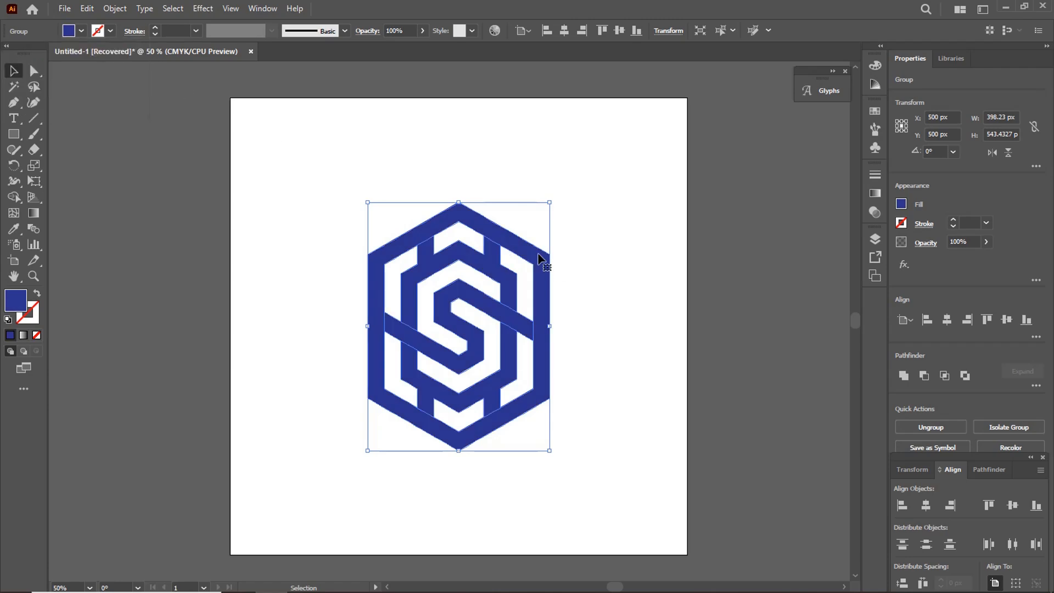
- Ungroup the logo and fill the upper inner ring piece with the orange swatch R=241 G=90 B=36
right_click(522, 262)
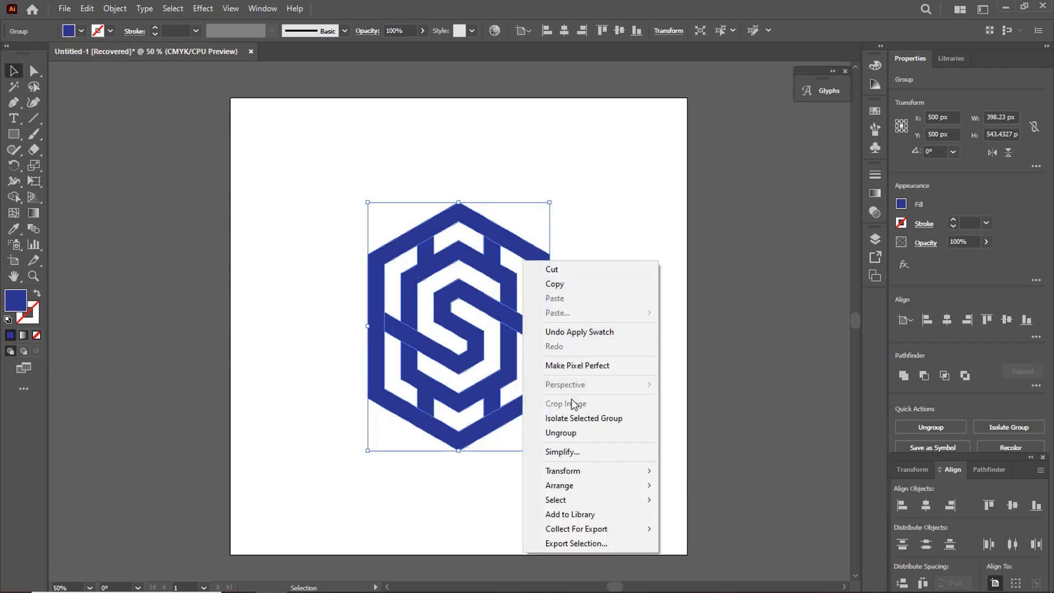
left_click(560, 432)
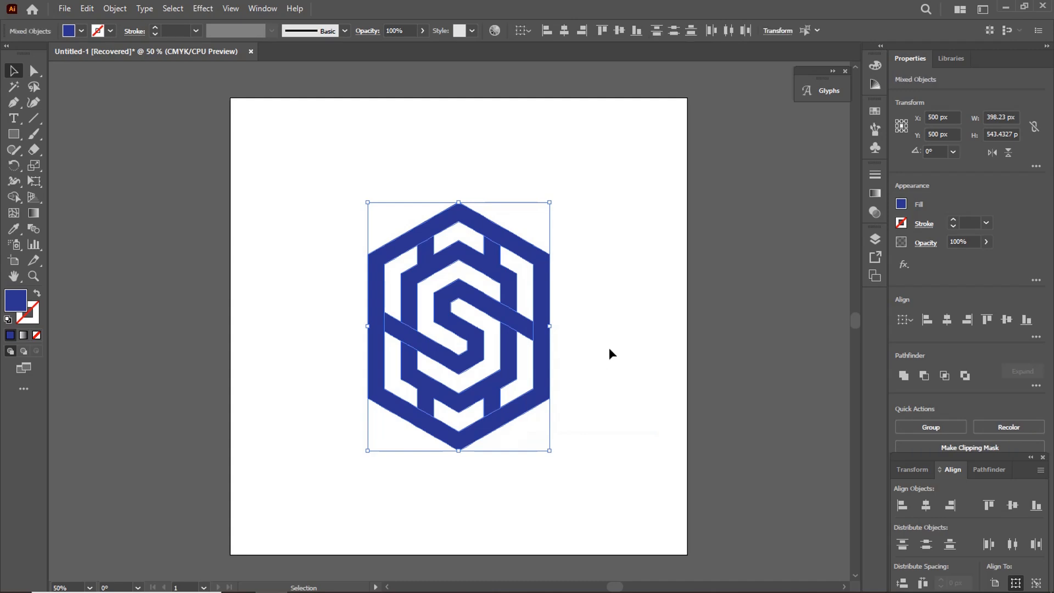
left_click(585, 350)
left_click(466, 299)
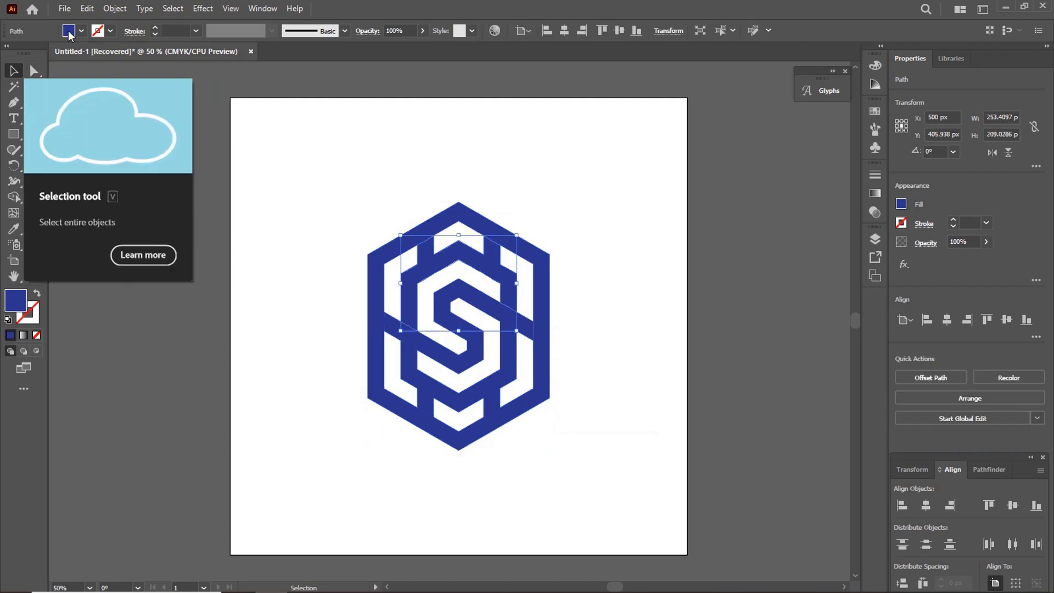
left_click(83, 32)
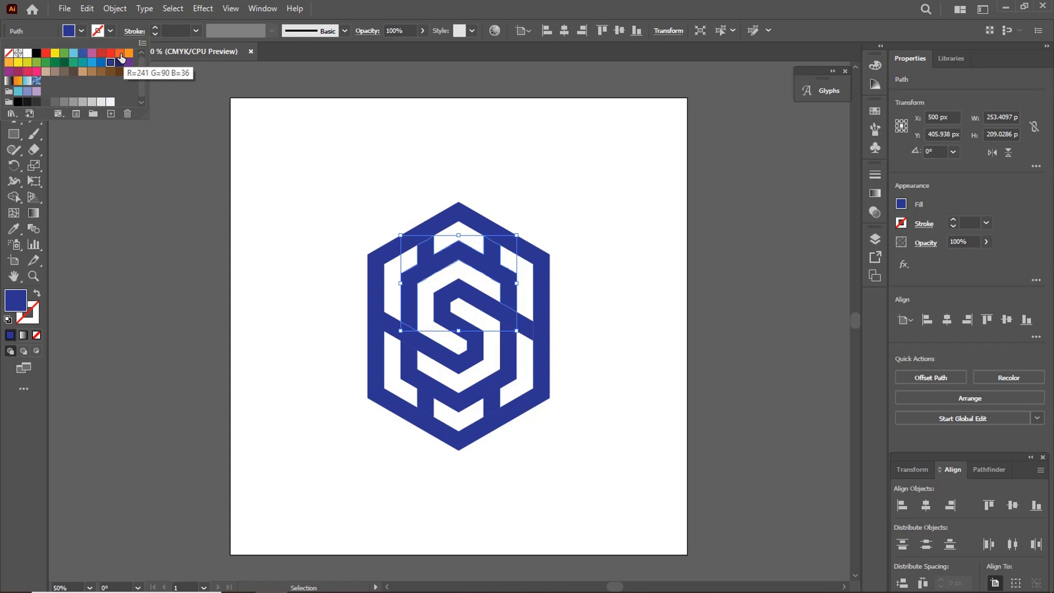
left_click(120, 54)
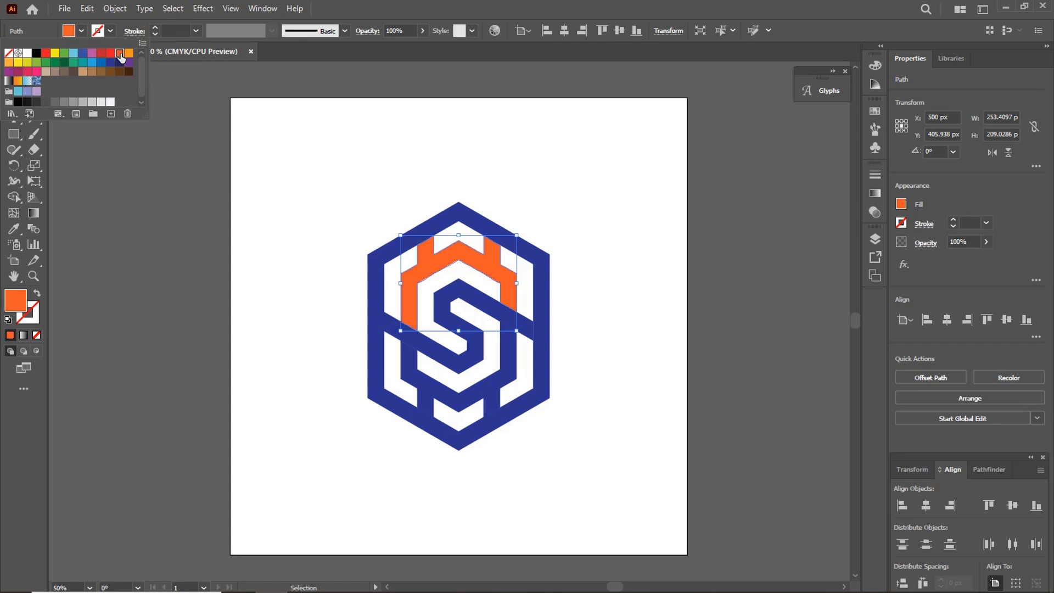
- Copy the upper ring piece's orange fill onto the lower inner ring piece with the Eyedropper, then deselect
left_click(424, 380)
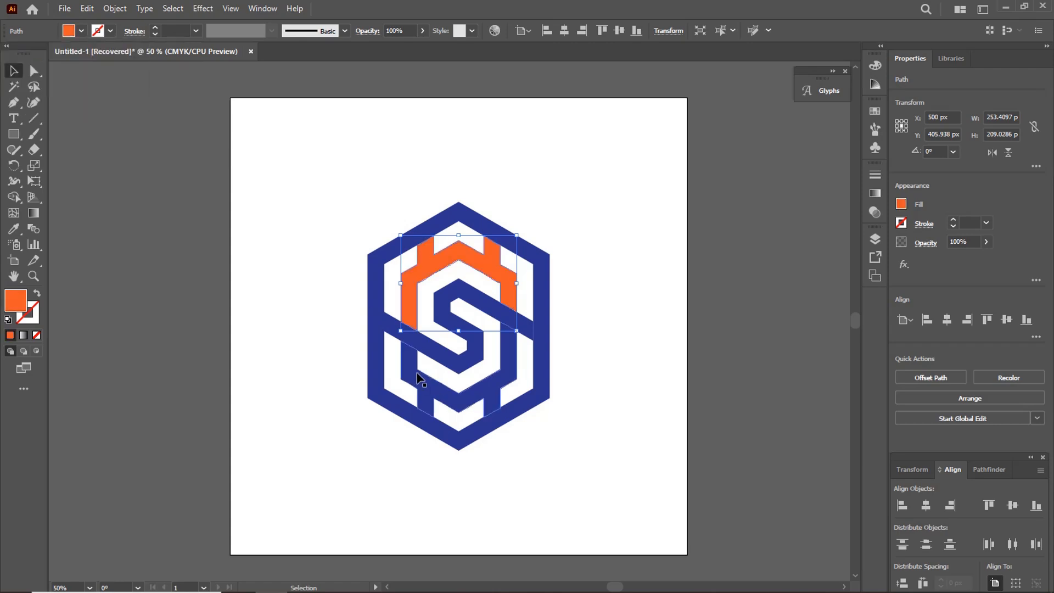
left_click(415, 378)
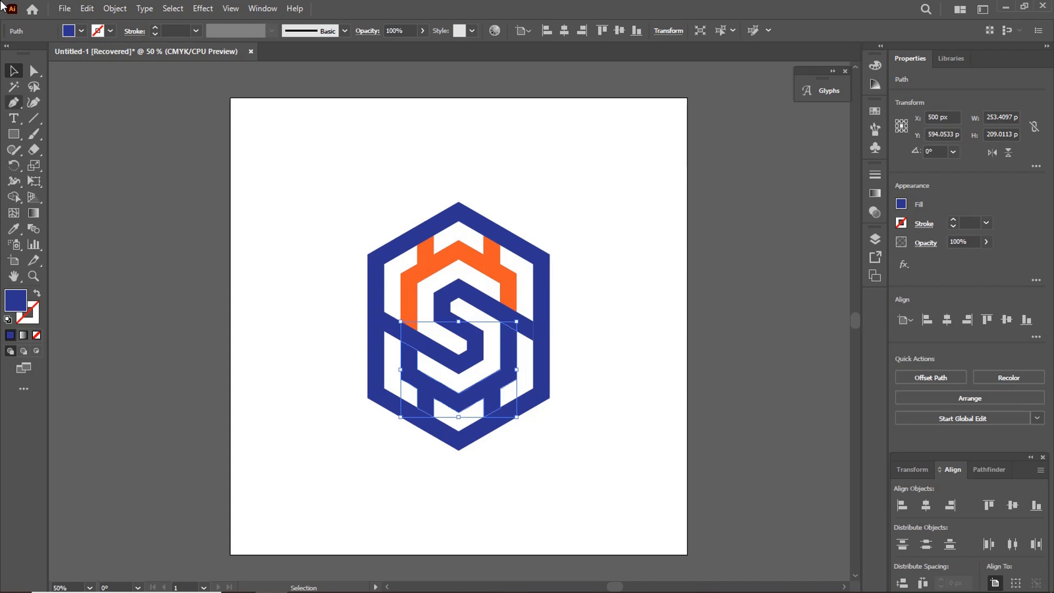
left_click(14, 228)
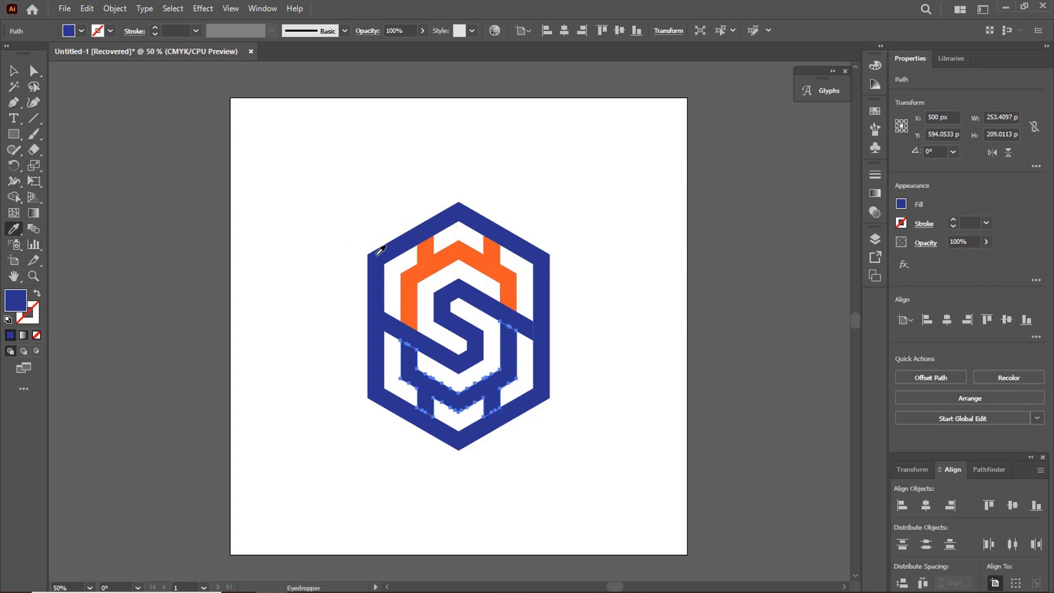
left_click(436, 264)
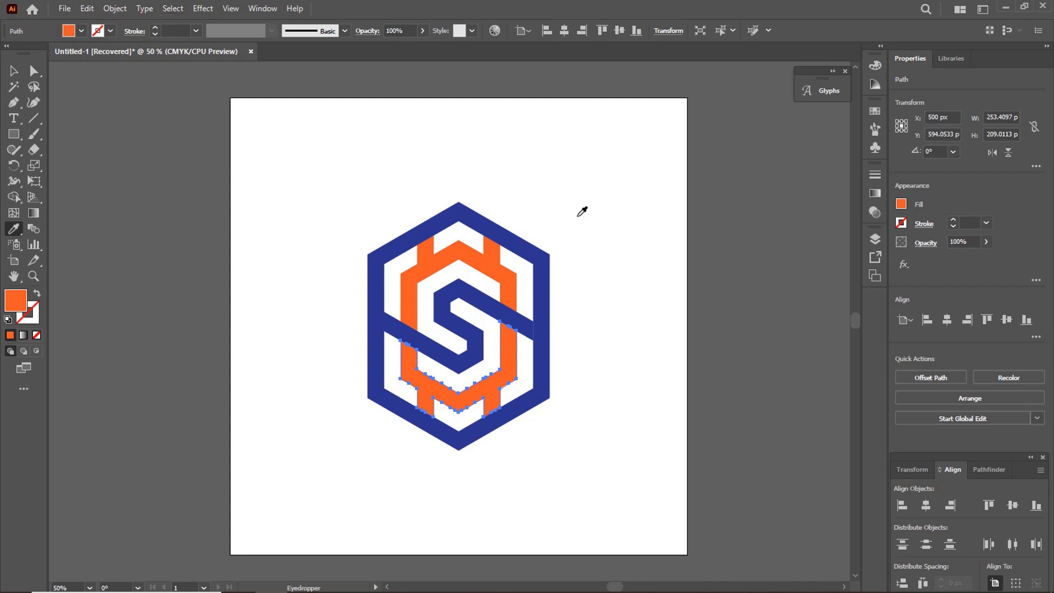
key("v")
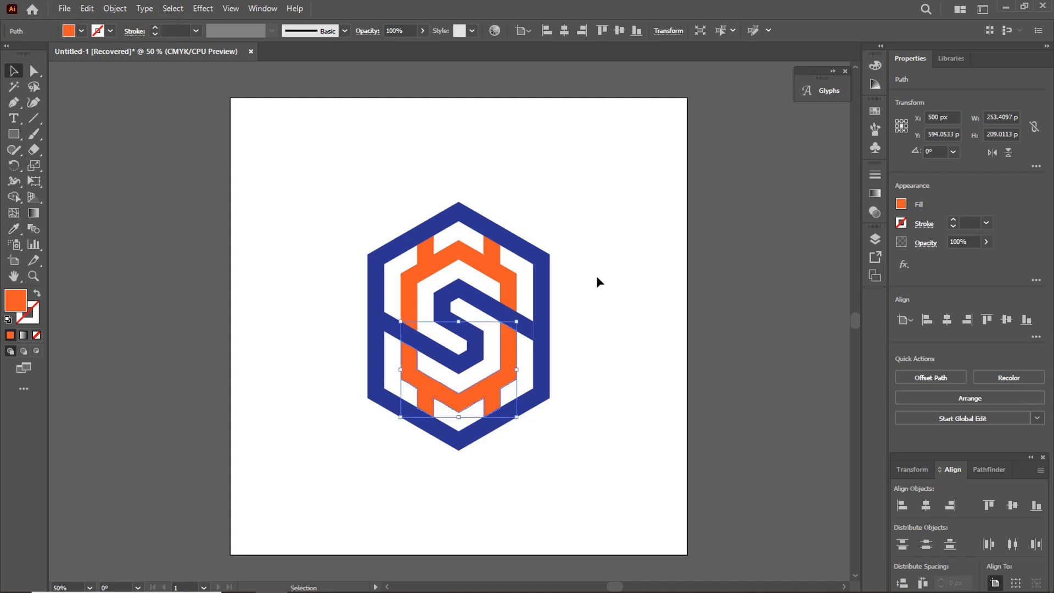
left_click(640, 303)
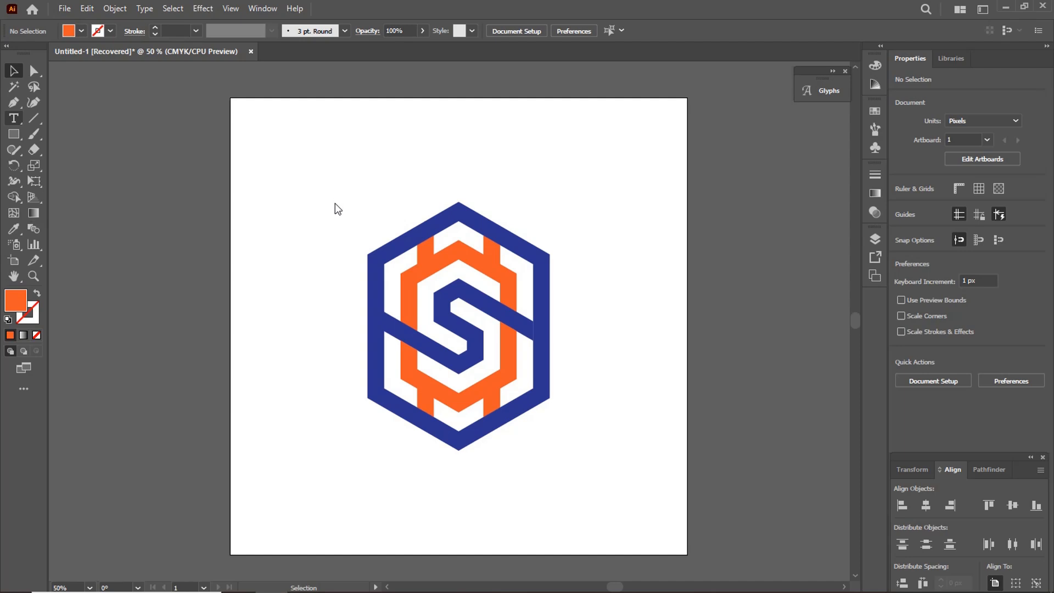
- Add the text SANALEARNZ on the artboard to the upper left of the logo and set it in LEMON MILK Bold
key("t")
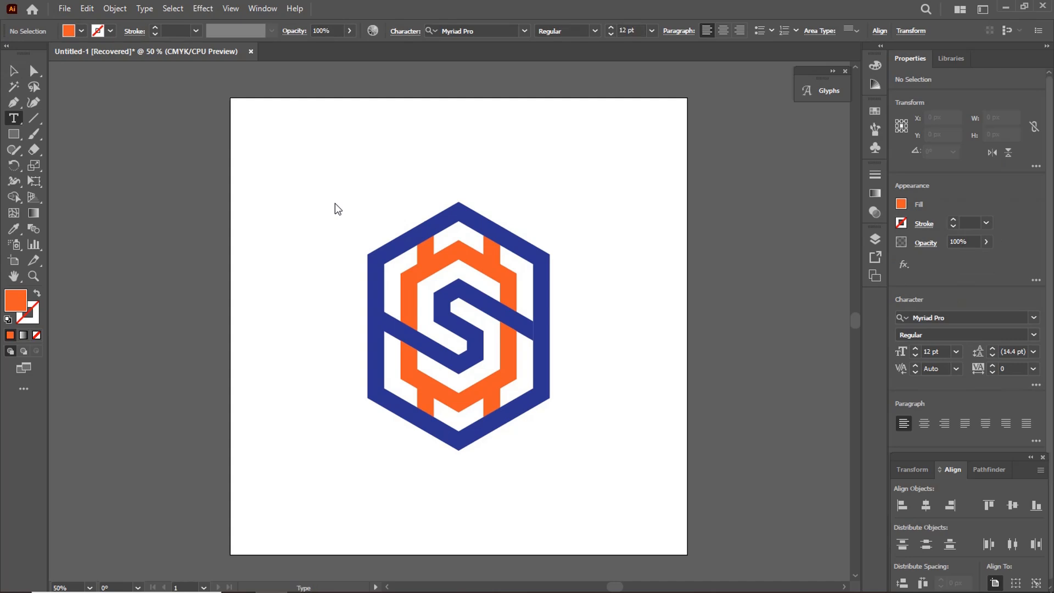
left_click(292, 219)
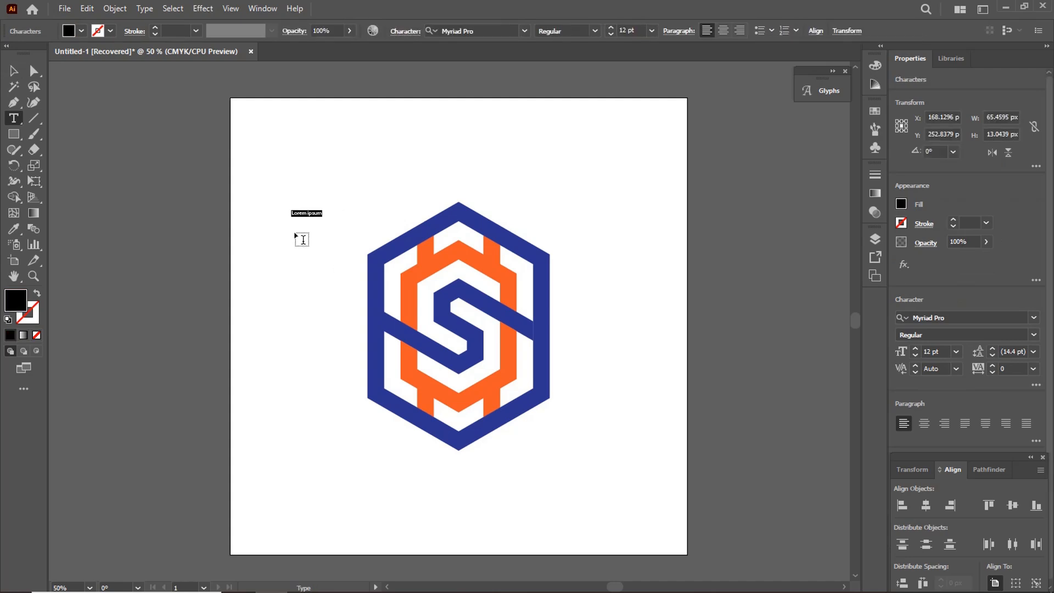
type("SANALEARNZ")
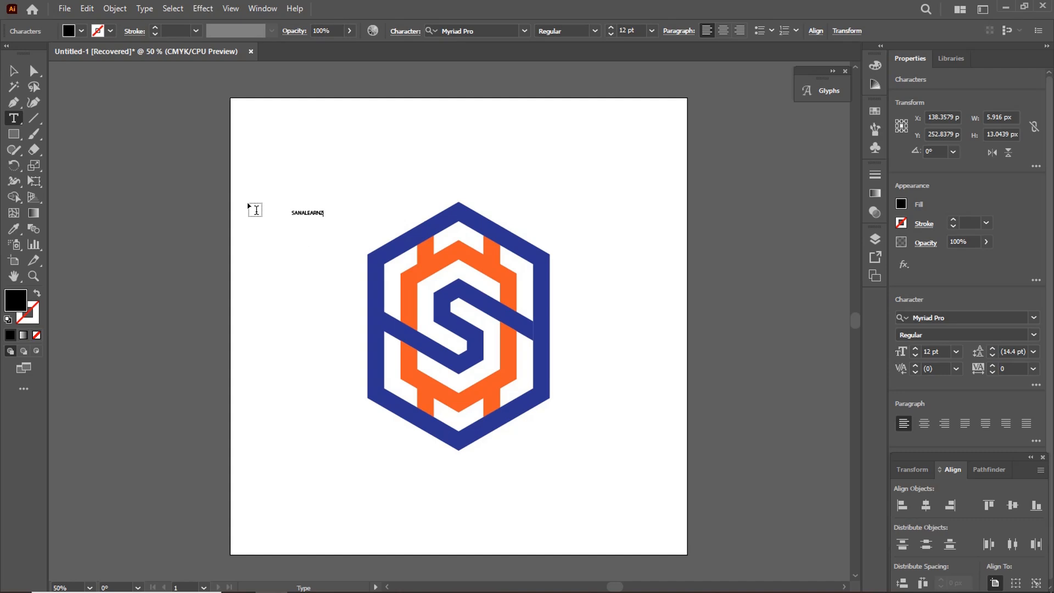
left_click(13, 71)
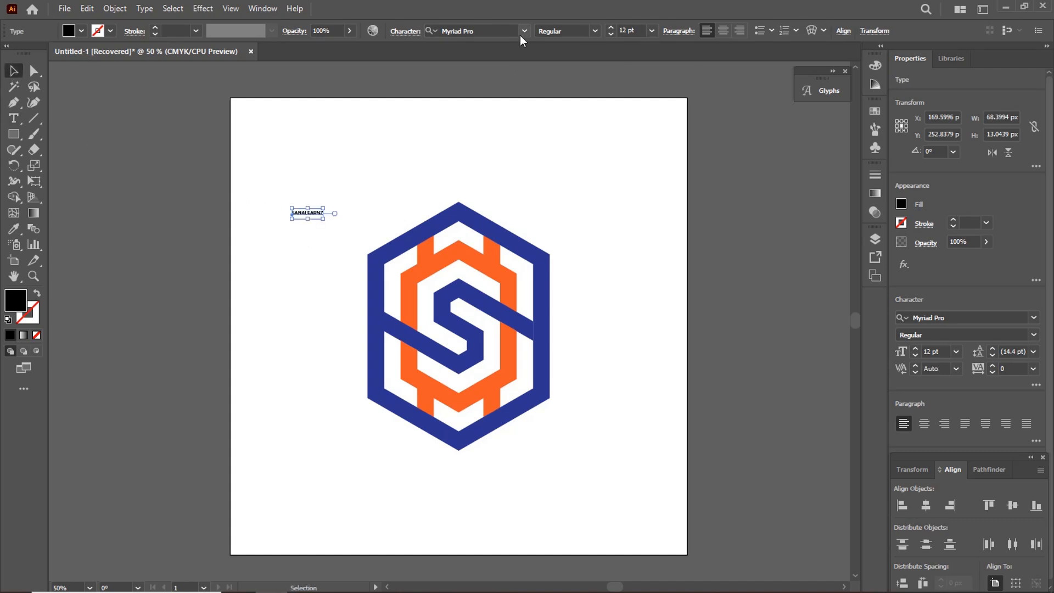
left_click(490, 36)
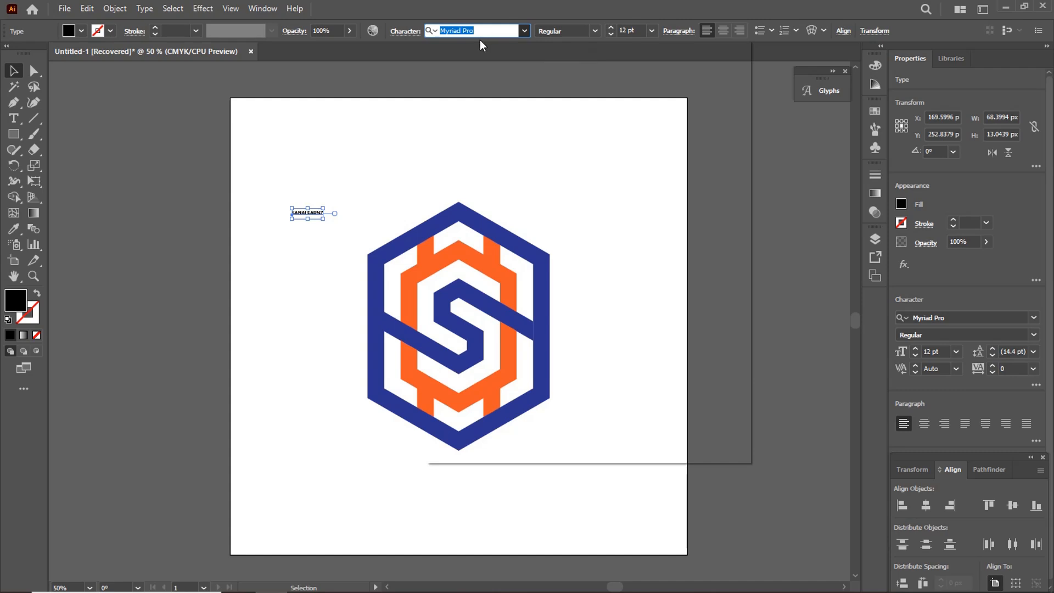
type("LEMON")
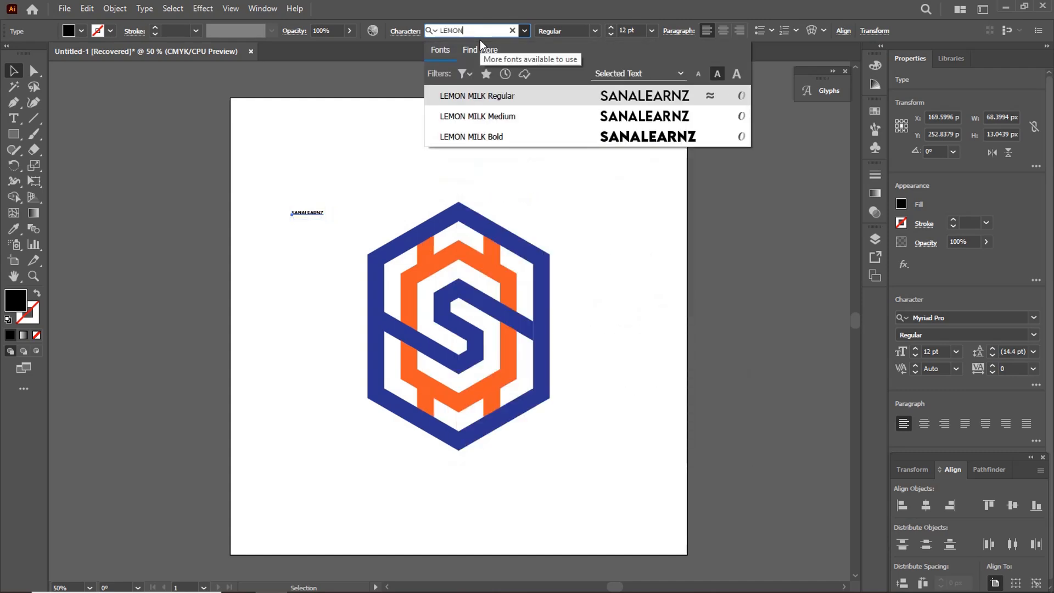
left_click(488, 137)
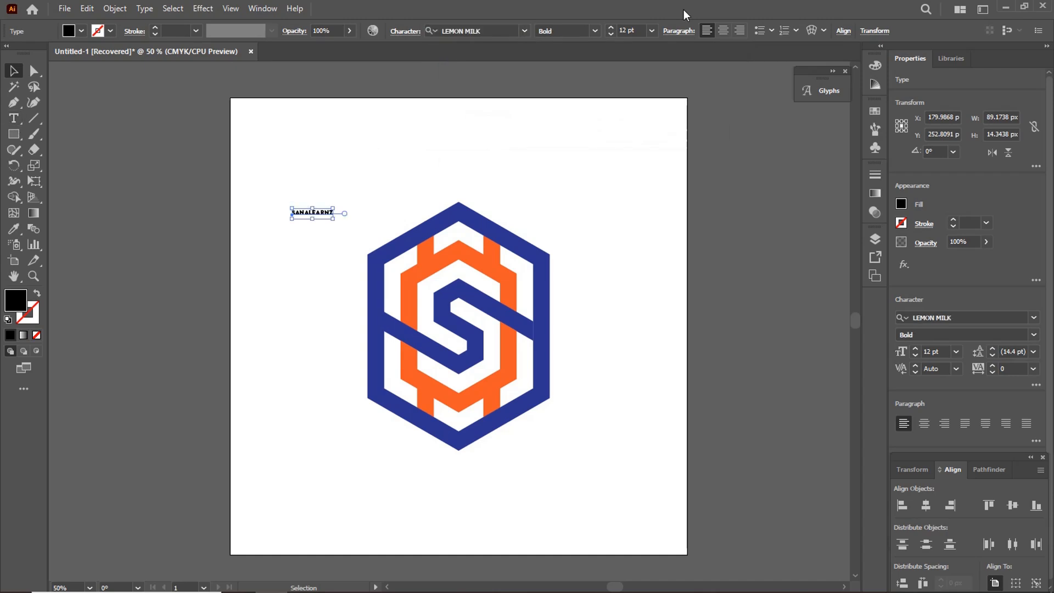
- Set the SANALEARNZ text size to 100 pt and move the text just below the logo
double_click(632, 31)
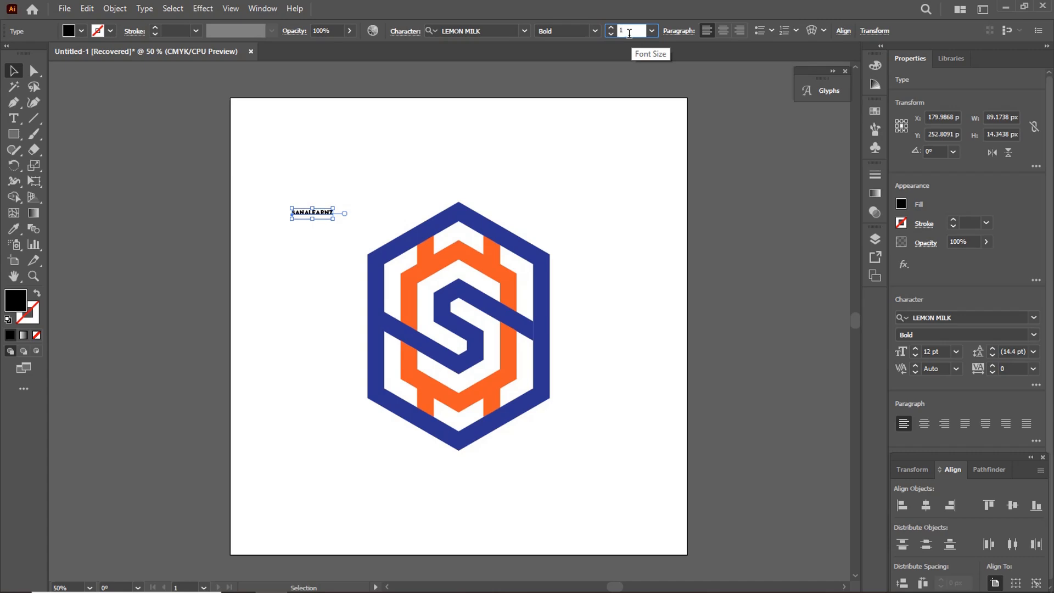
left_click(670, 137)
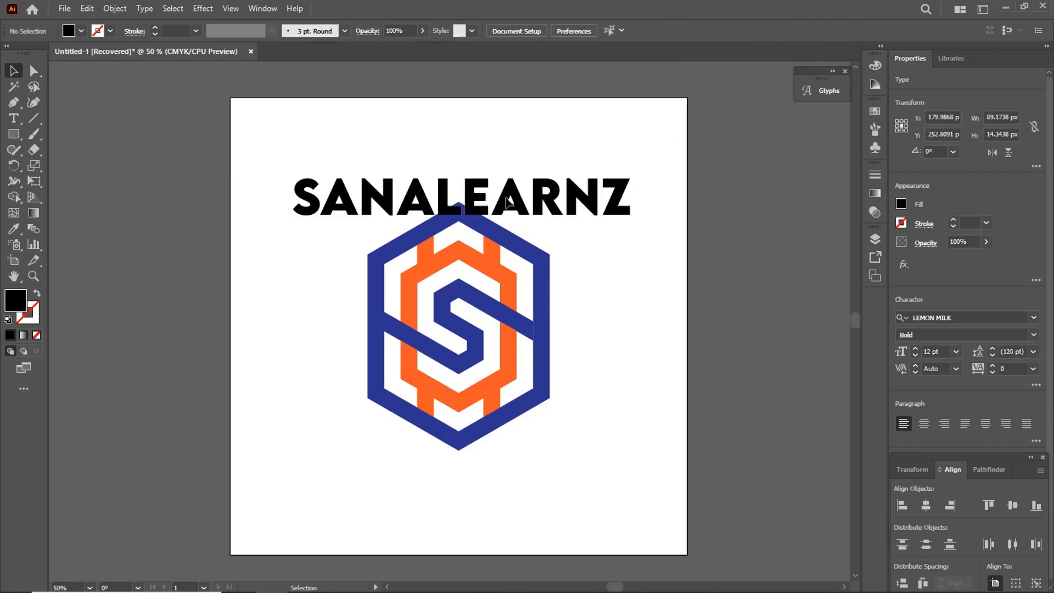
left_click_drag(477, 193, 501, 500)
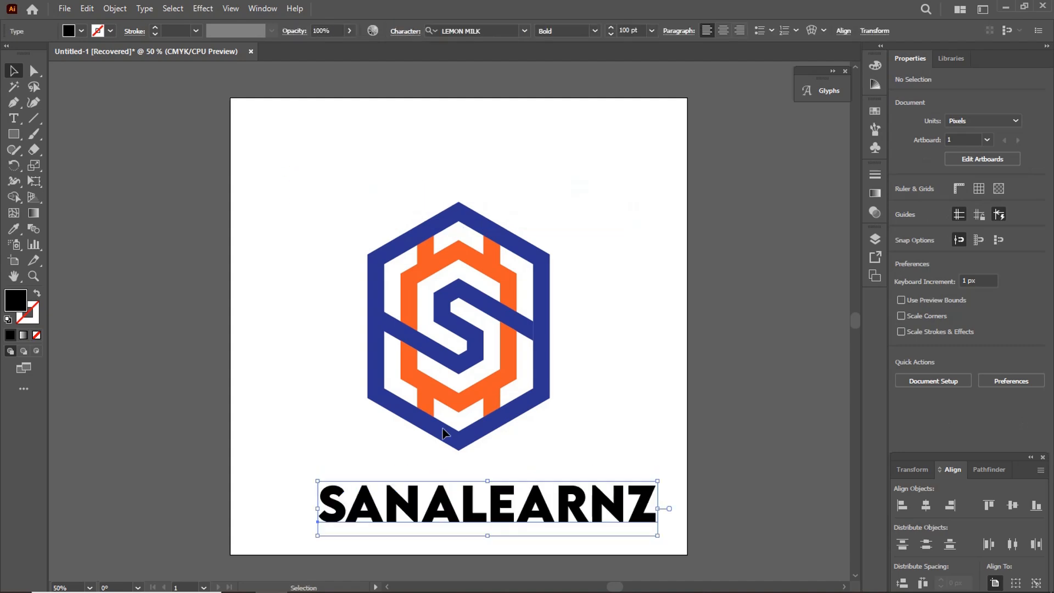
- Select all the blue and orange pieces of the logo and group them, leaving out the text
left_click_drag(318, 167, 556, 388)
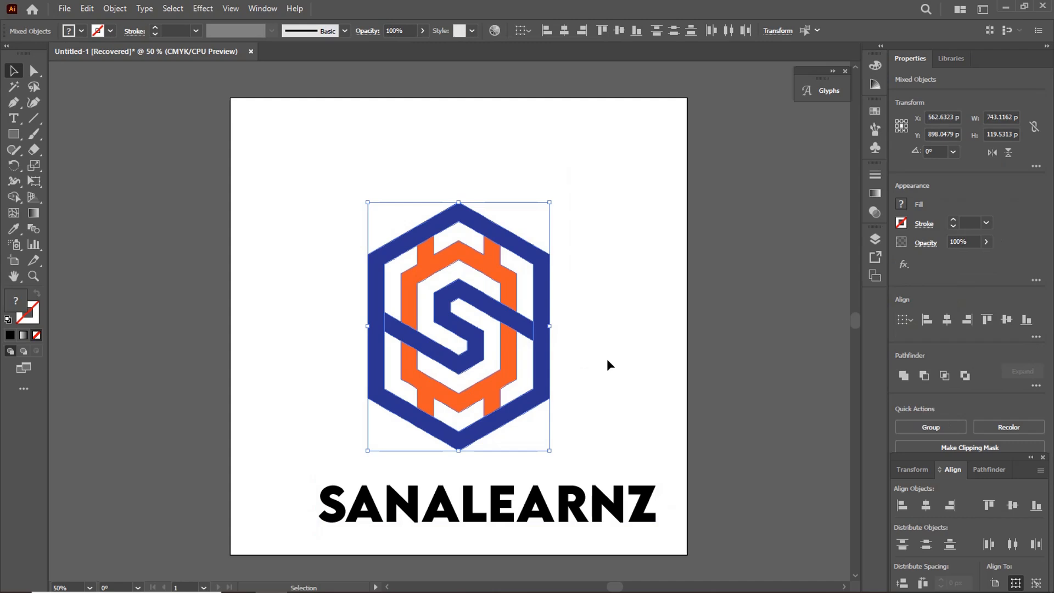
right_click(539, 296)
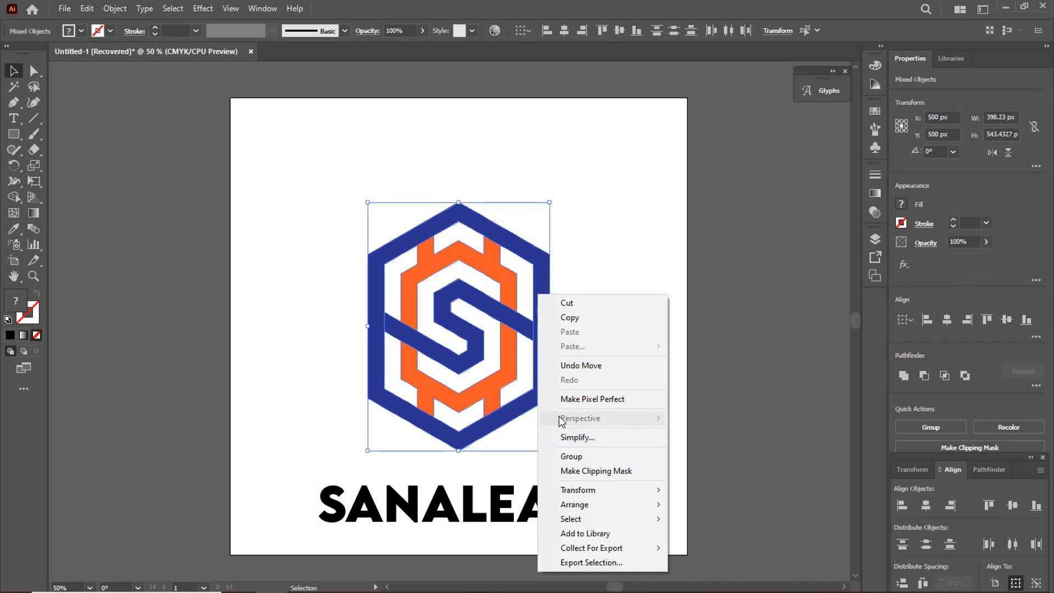
left_click(581, 457)
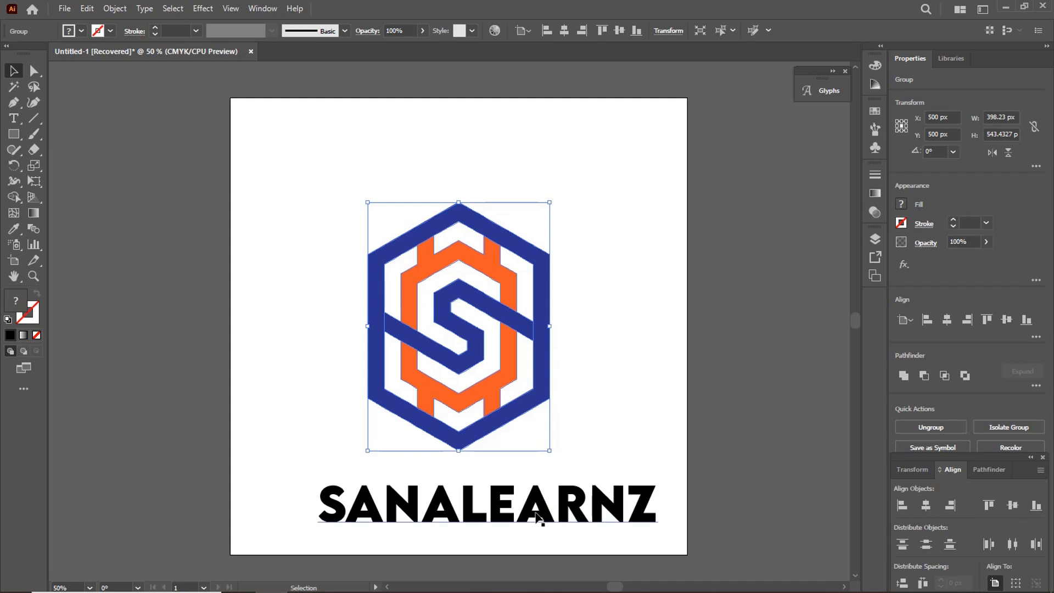
- Change only the LEARNZ part of the wordmark to the Regular weight of LEMON MILK
left_click(469, 492)
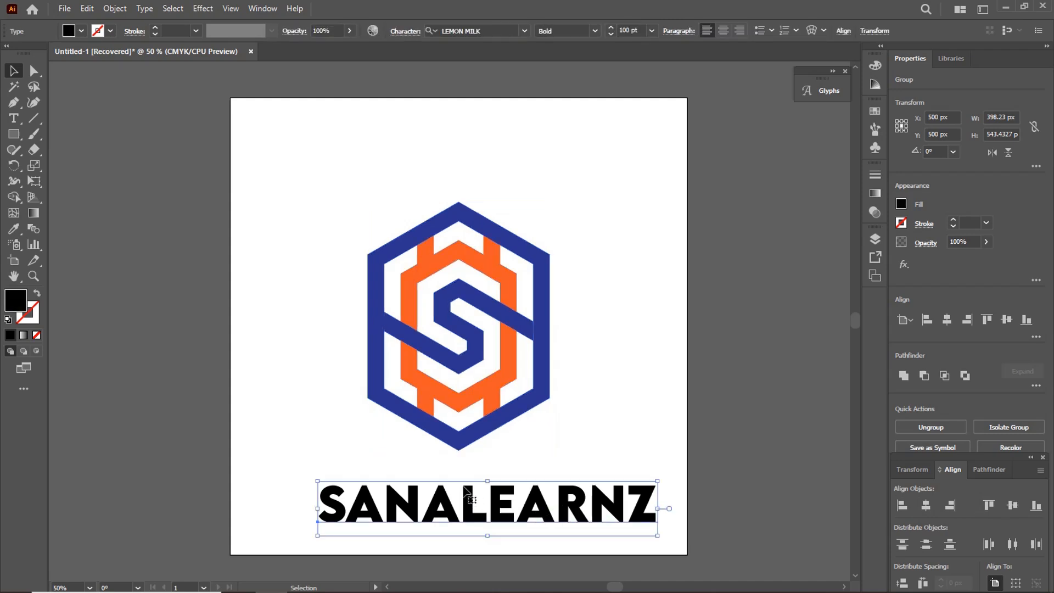
double_click(469, 492)
double_click(463, 484)
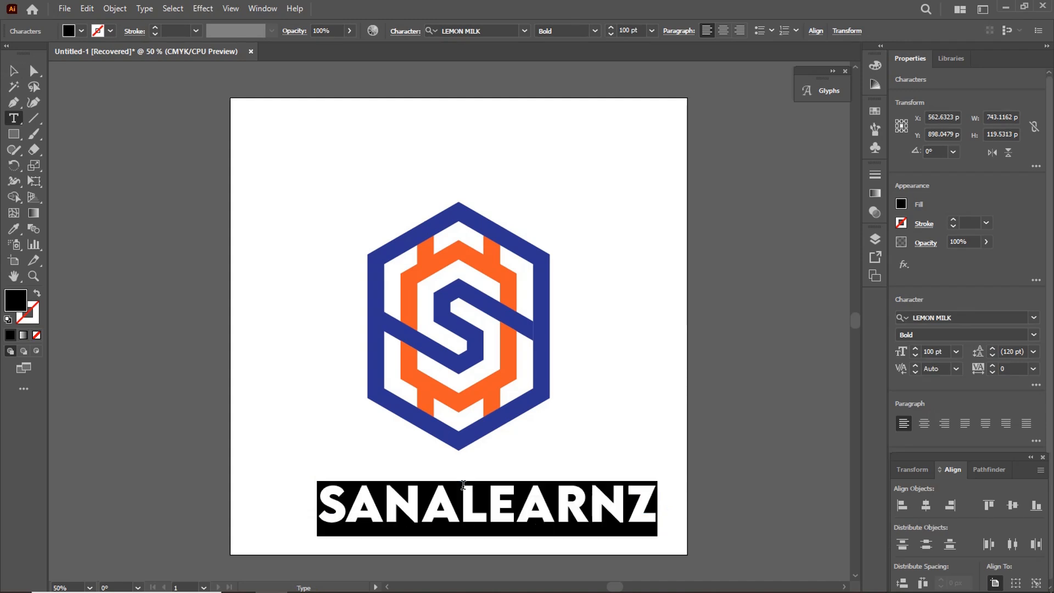
left_click_drag(463, 484, 705, 486)
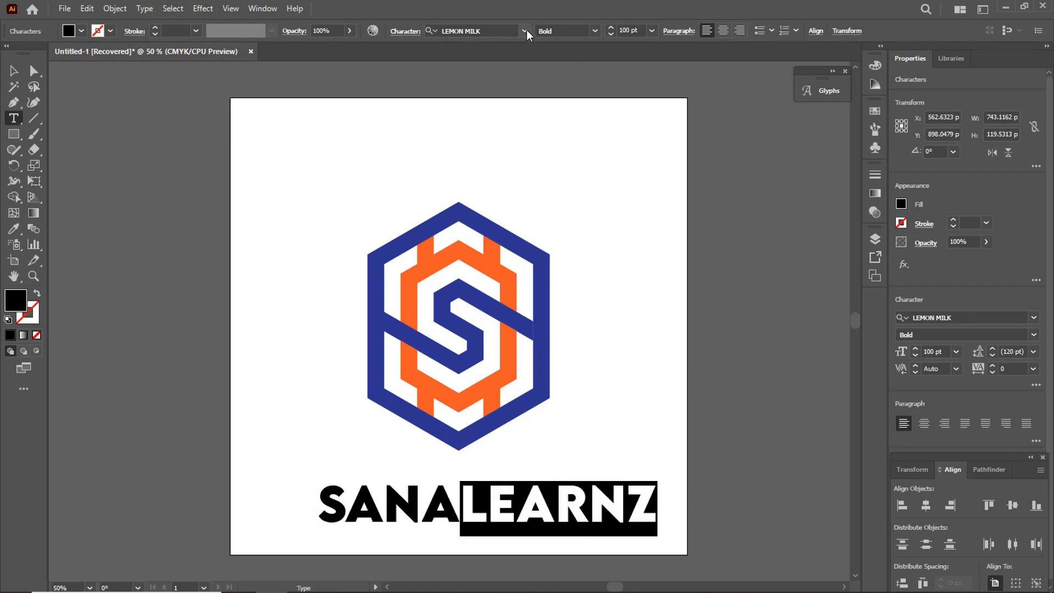
left_click(565, 61)
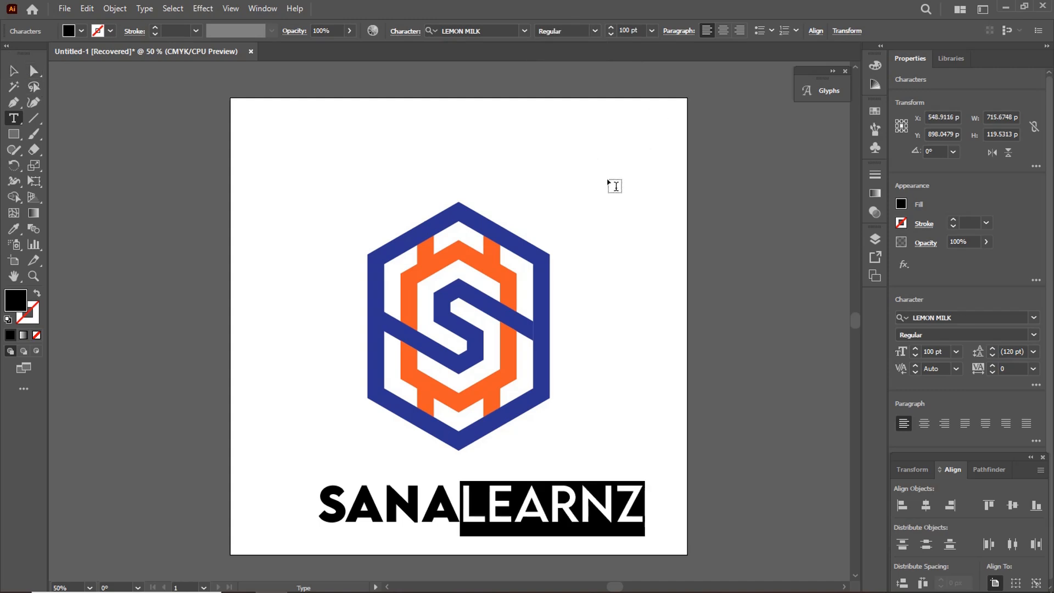
left_click(14, 70)
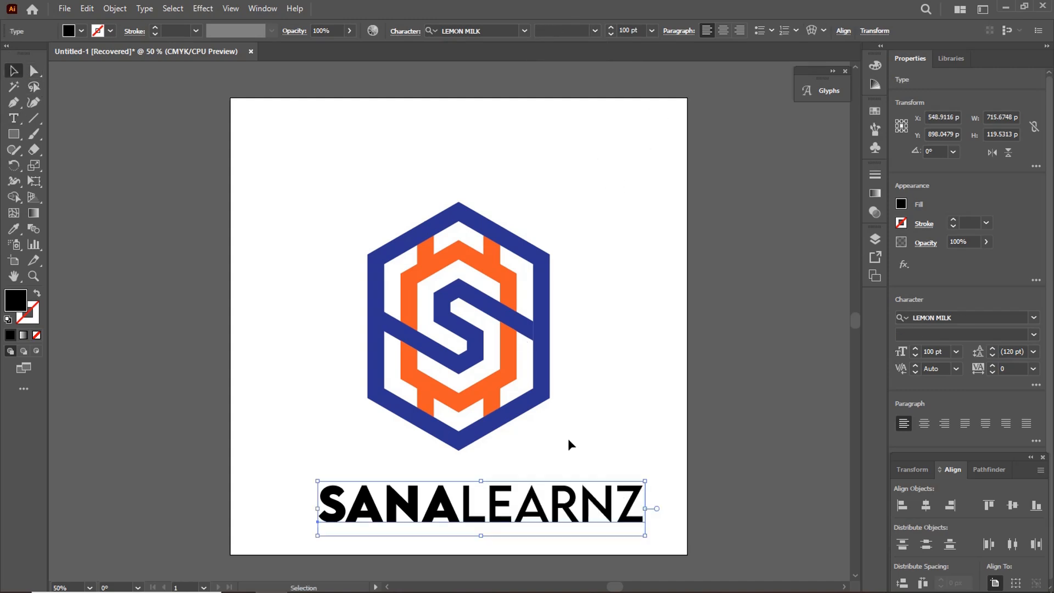